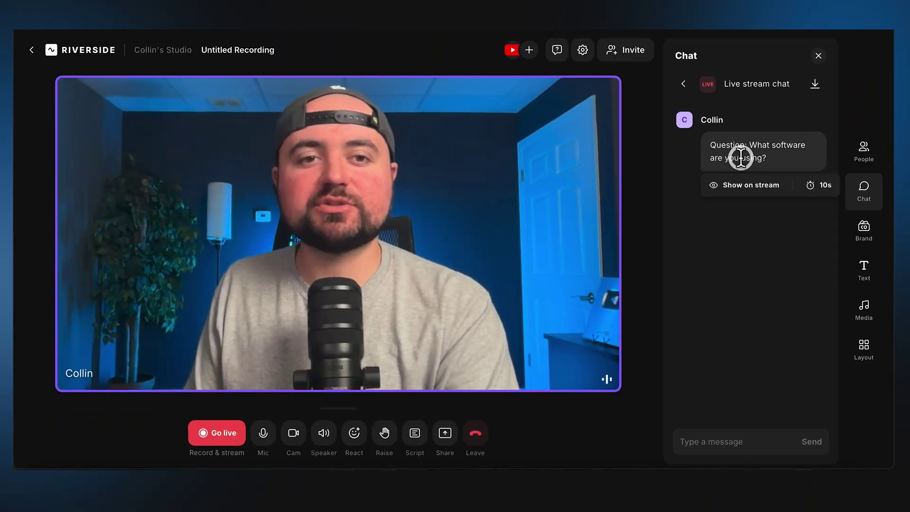
# Step: Show the viewer's chat question on the live stream
pyautogui.click(739, 188)
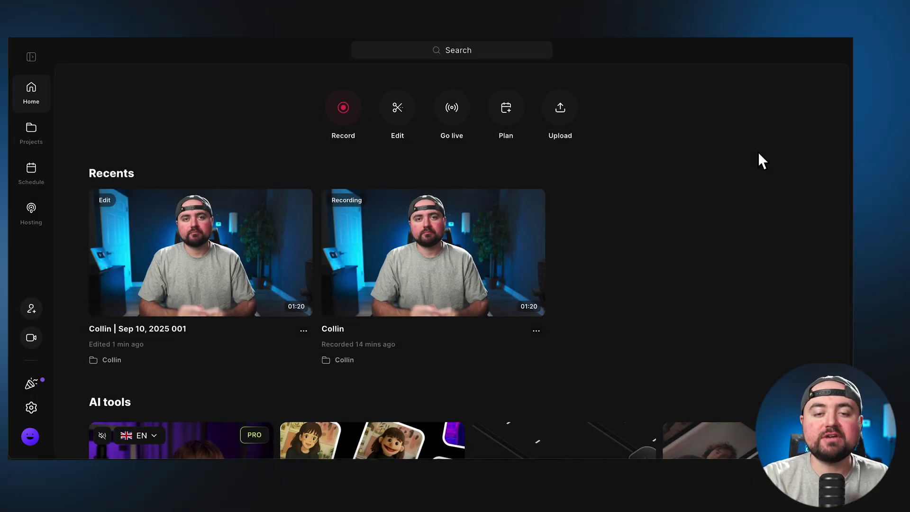
# Step: Start a new studio session, join after the cam and mic check, and dismiss the Invite people panel
pyautogui.click(451, 110)
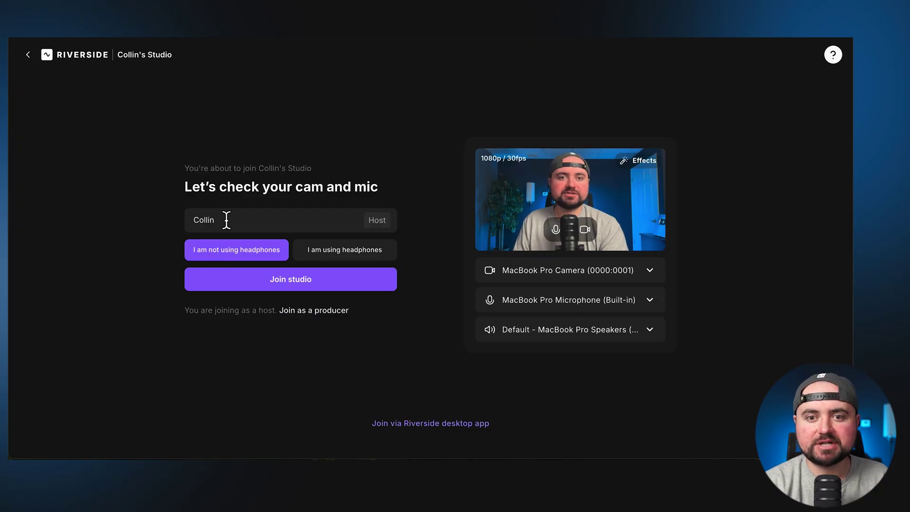
pyautogui.click(221, 279)
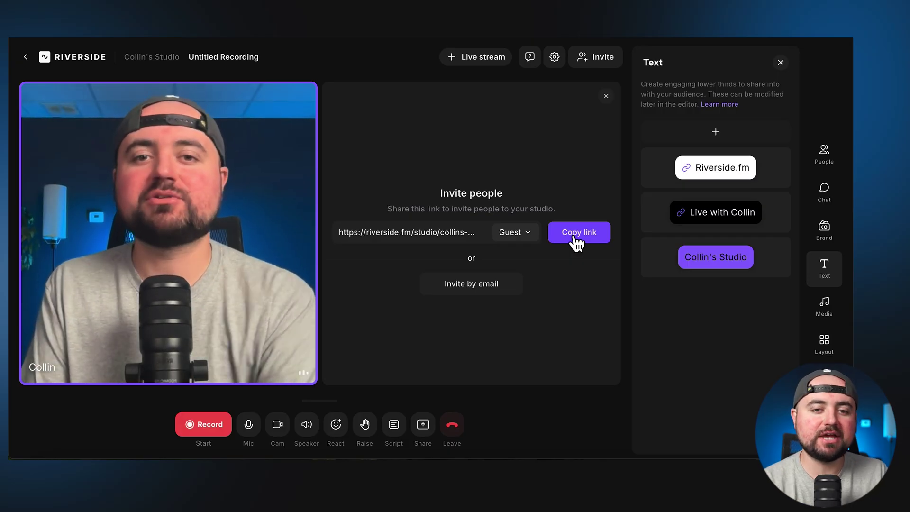
pyautogui.click(606, 97)
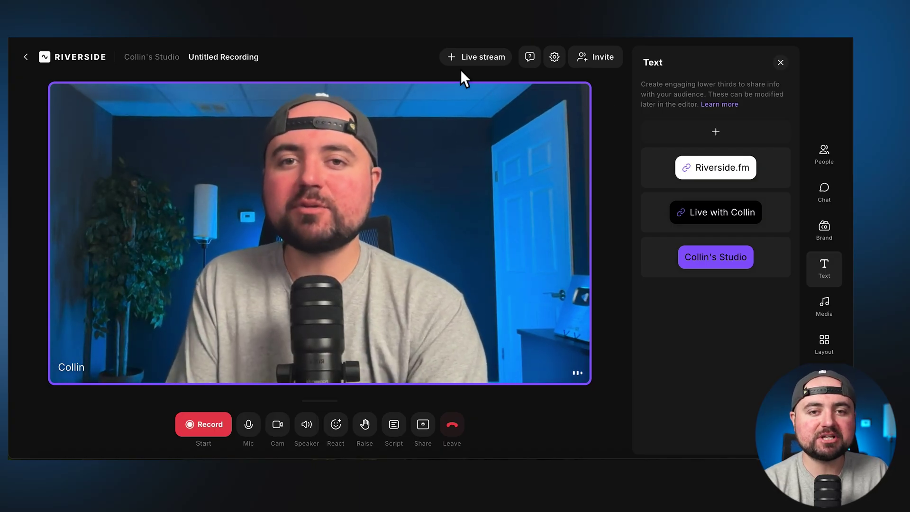
# Step: Add YouTube from the live stream destinations and confirm the connection
pyautogui.click(453, 61)
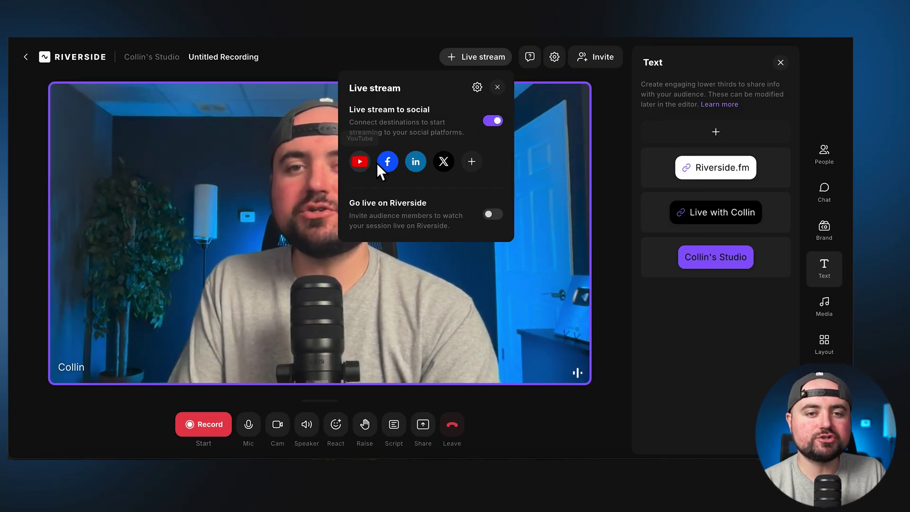
pyautogui.click(469, 163)
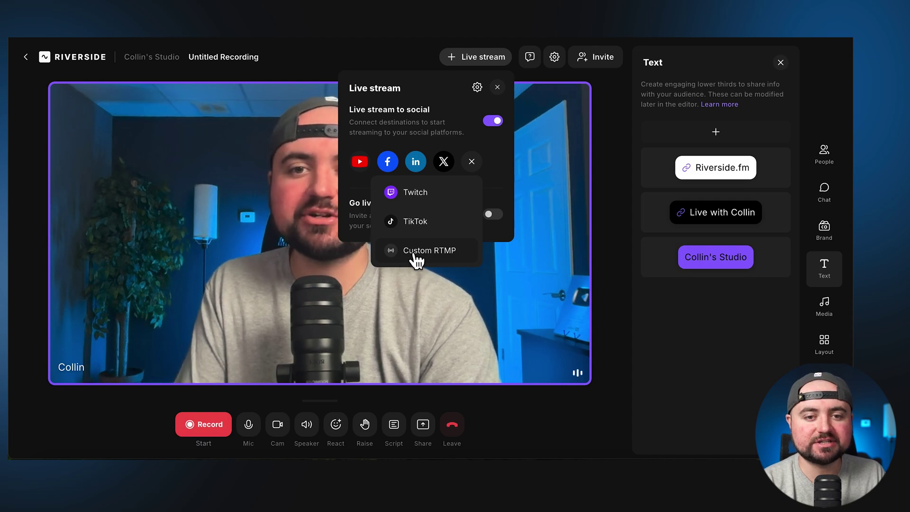
pyautogui.click(501, 159)
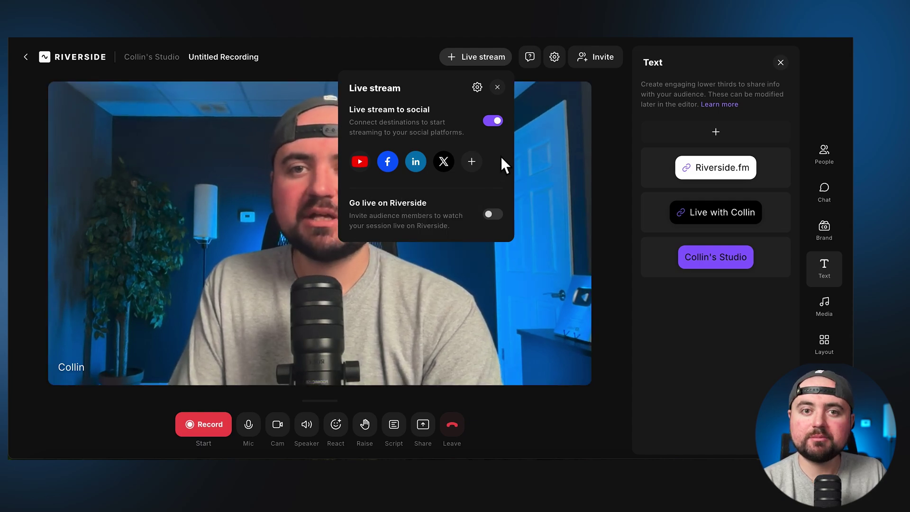
pyautogui.click(360, 162)
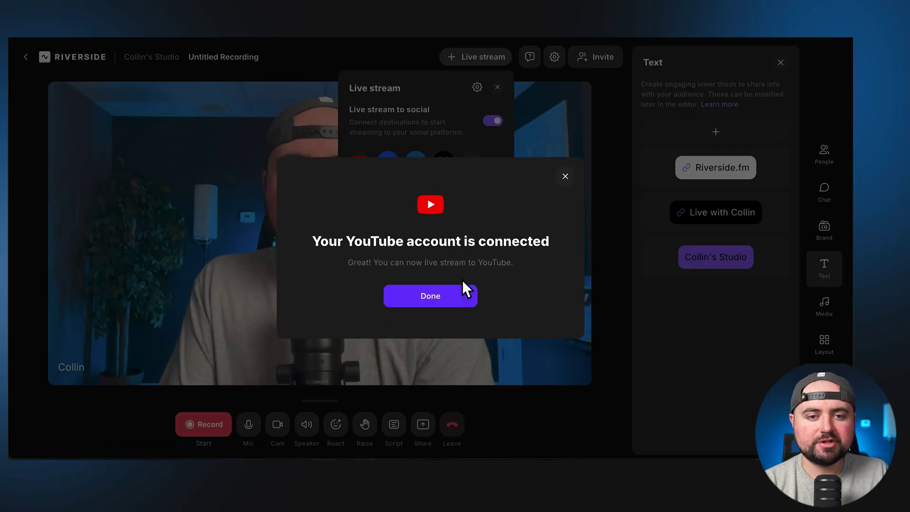
pyautogui.click(431, 297)
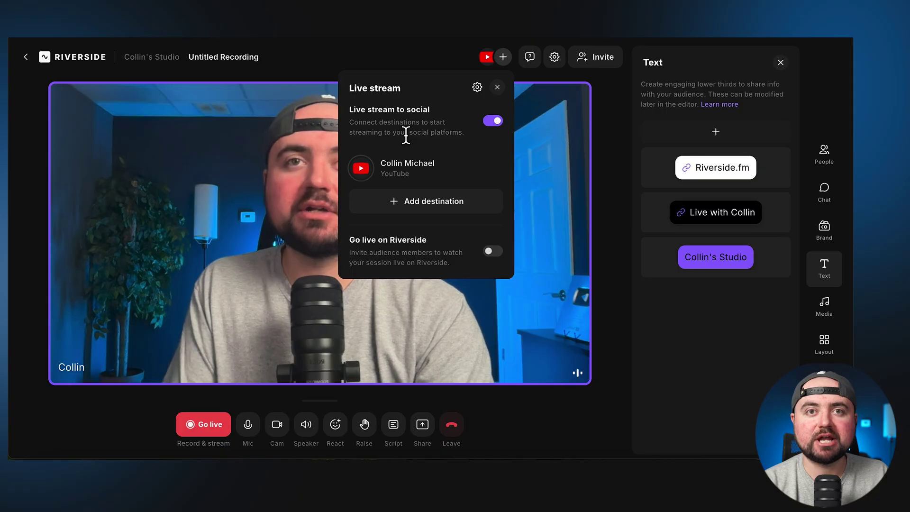
pyautogui.click(497, 87)
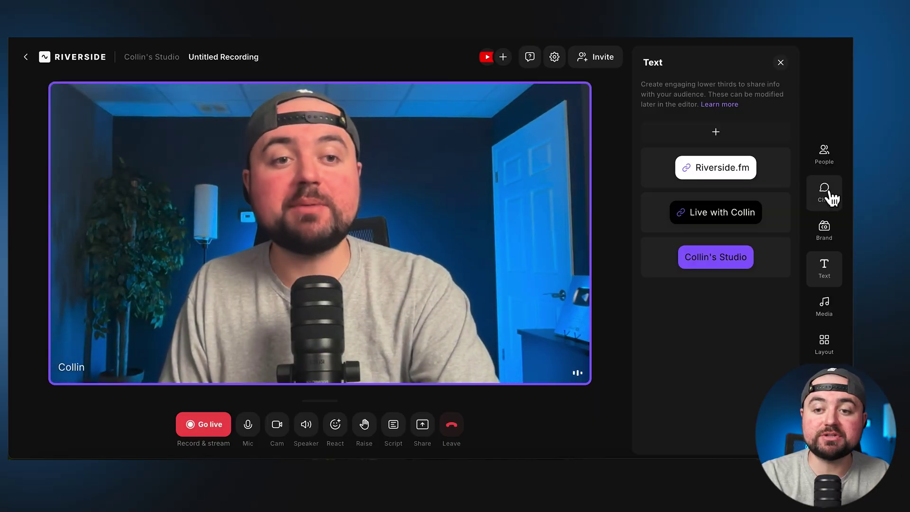
pyautogui.click(828, 190)
# Step: Post 'Question: What software are you using?' in the live stream chat
pyautogui.click(702, 98)
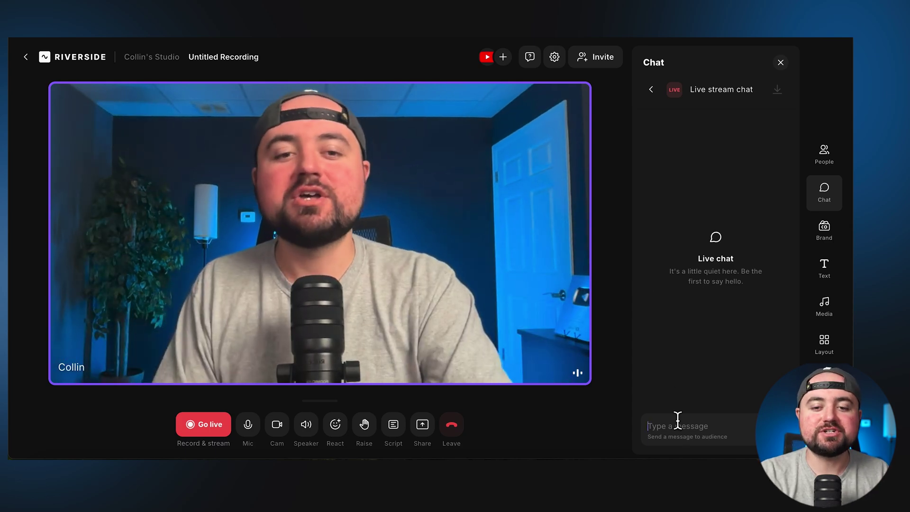
pyautogui.click(693, 423)
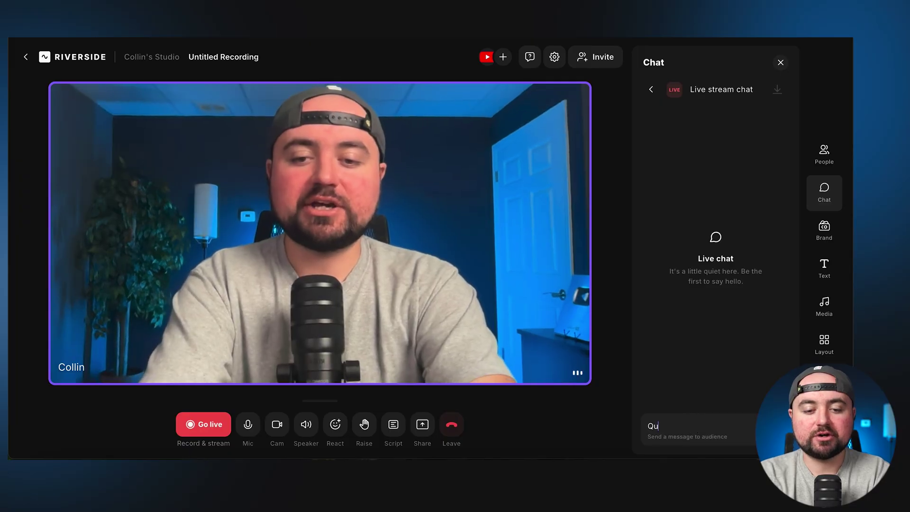
pyautogui.write('Question: What sof')
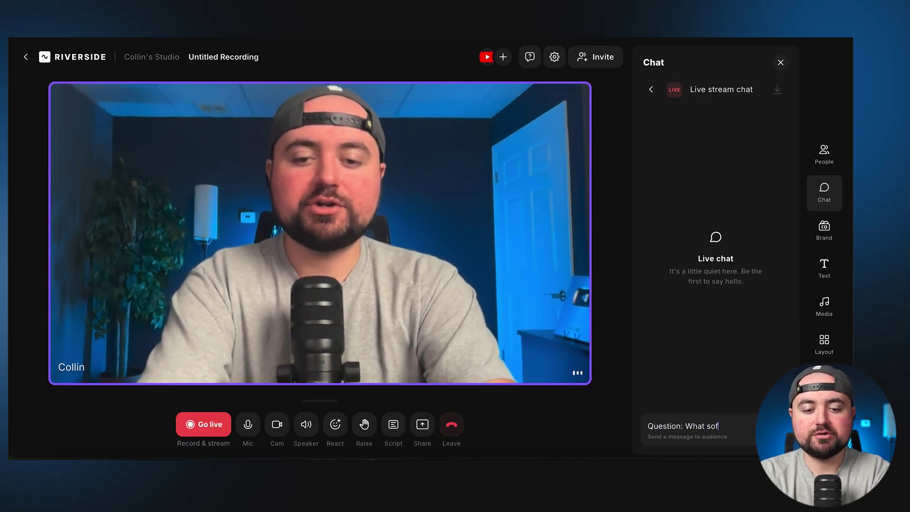
pyautogui.write('tware are you using?')
pyautogui.press('Return')
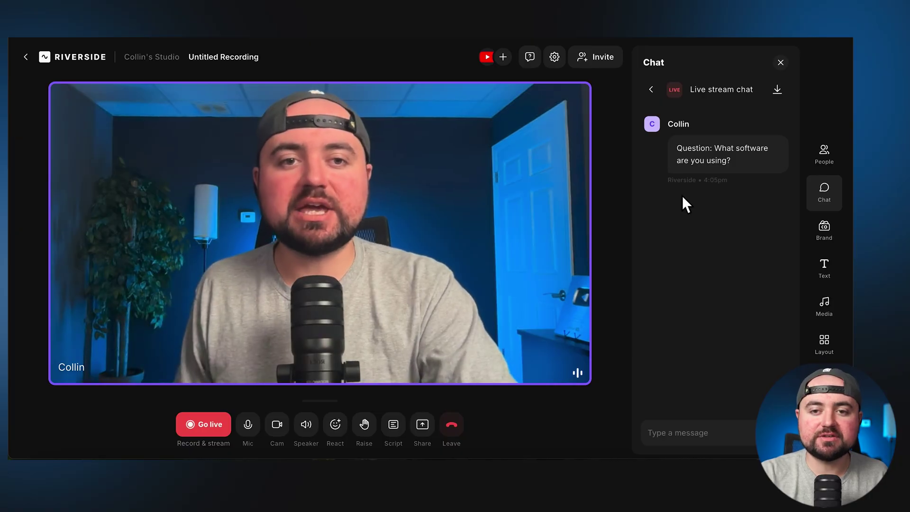
# Step: Show the question banner on stream, then take it off again
pyautogui.moveTo(687, 157)
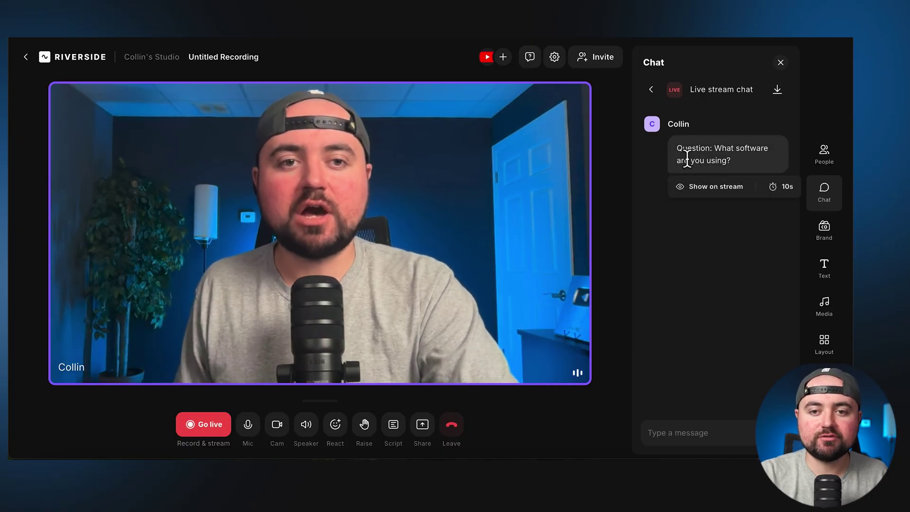
pyautogui.click(699, 187)
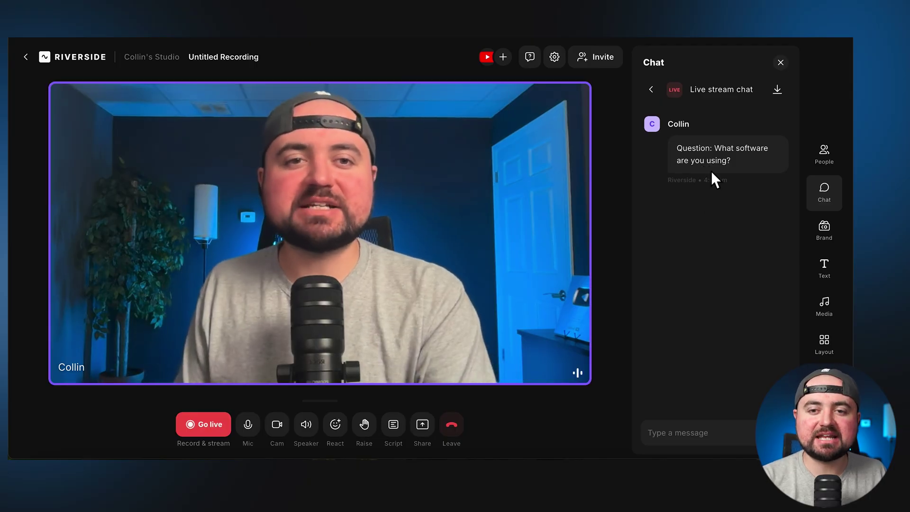
pyautogui.click(705, 160)
pyautogui.click(705, 186)
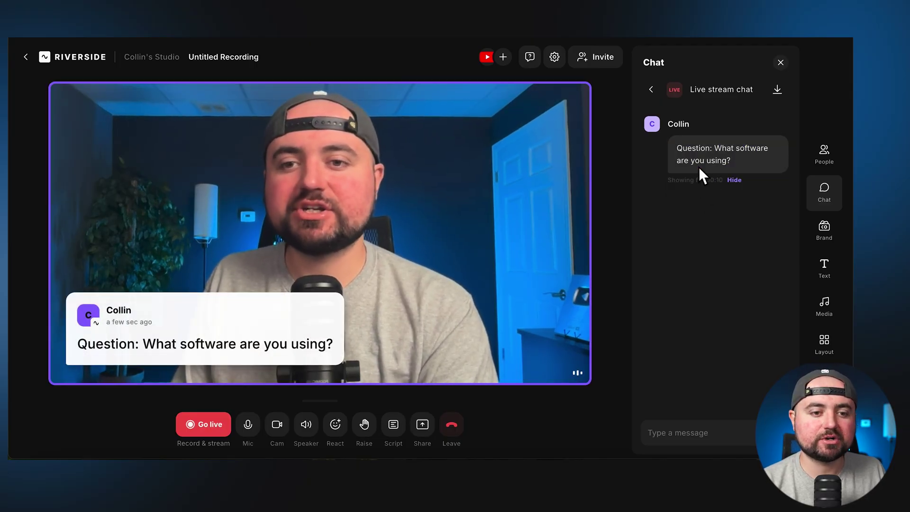
pyautogui.click(735, 180)
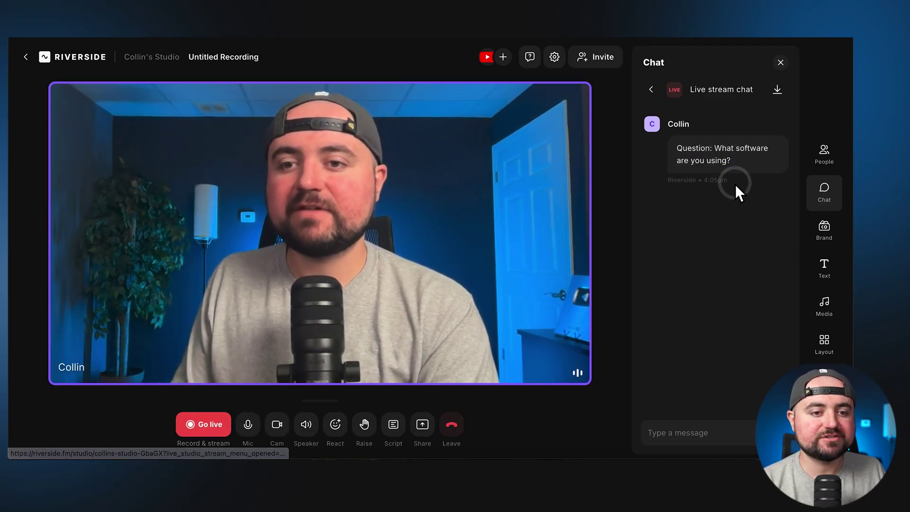
pyautogui.click(830, 230)
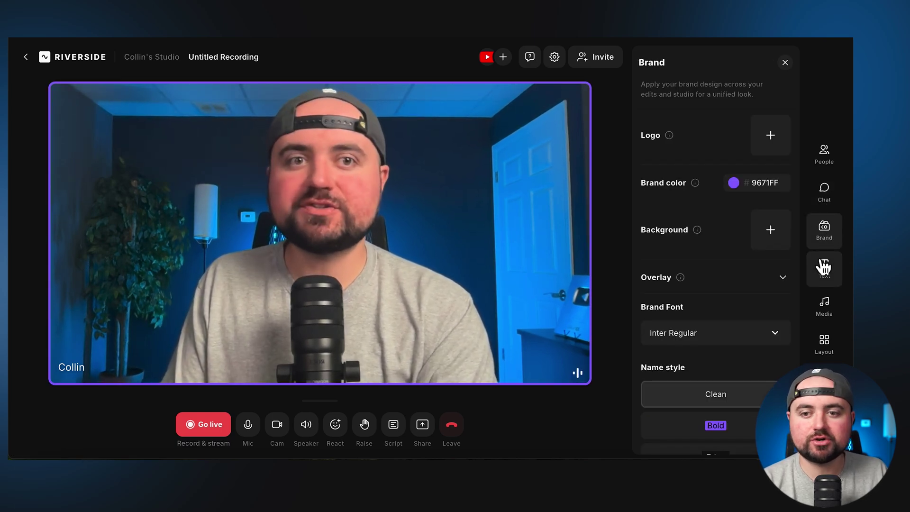
# Step: Create a 'LINK IN THE DESCRIPTION' lower third and briefly show it on stream
pyautogui.click(828, 278)
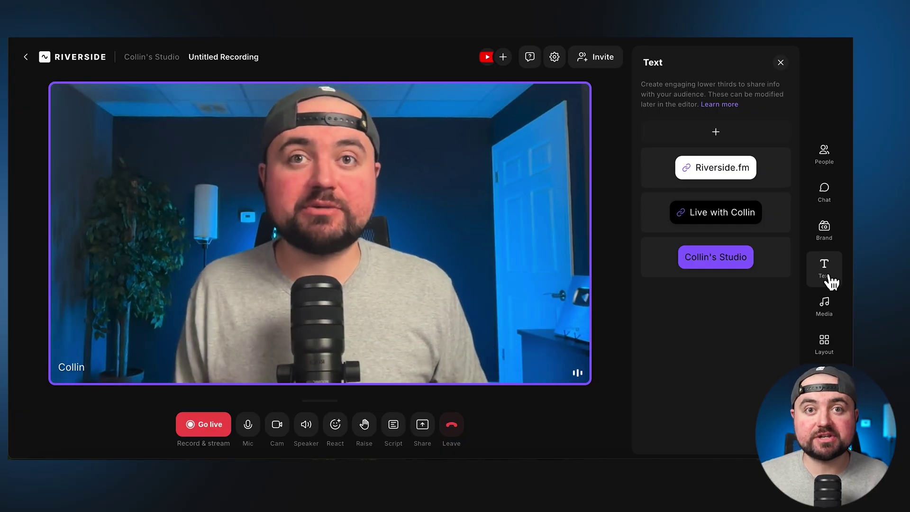
pyautogui.click(715, 132)
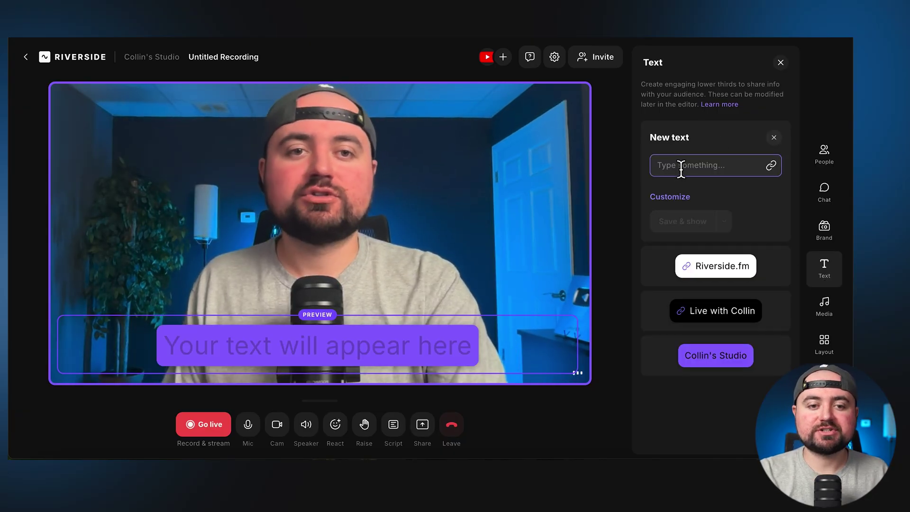
pyautogui.write('LINK IN THE DESCRIPTION')
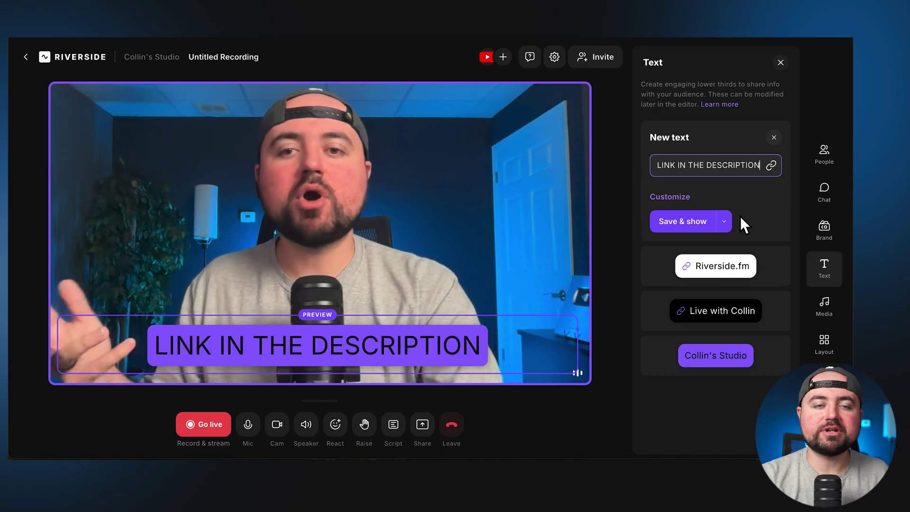
pyautogui.click(739, 215)
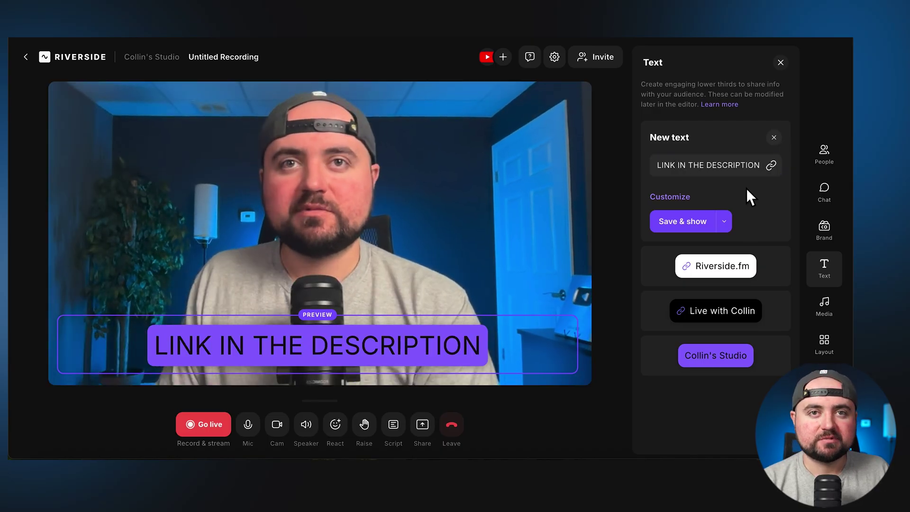
pyautogui.click(682, 222)
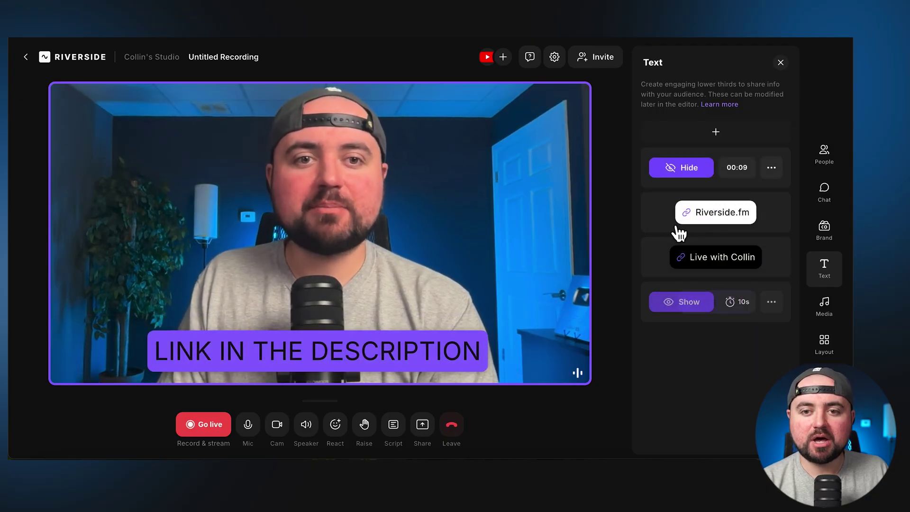
pyautogui.click(692, 170)
# Step: Resize the lower third to Medium, save it, then show and hide it on the video
pyautogui.click(768, 171)
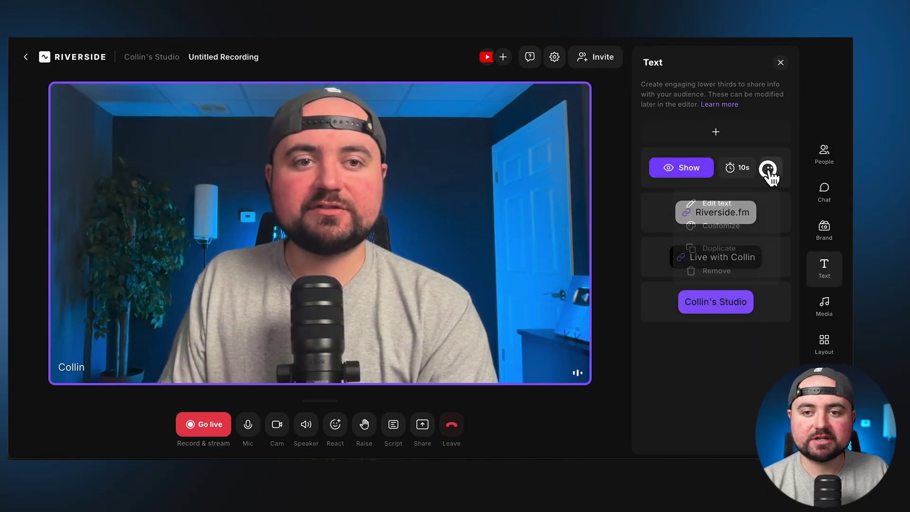
pyautogui.click(718, 224)
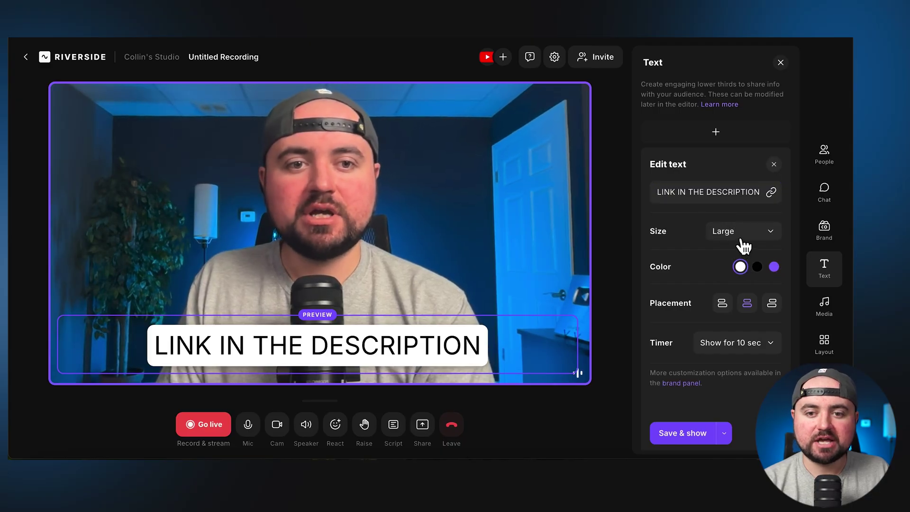
pyautogui.click(739, 234)
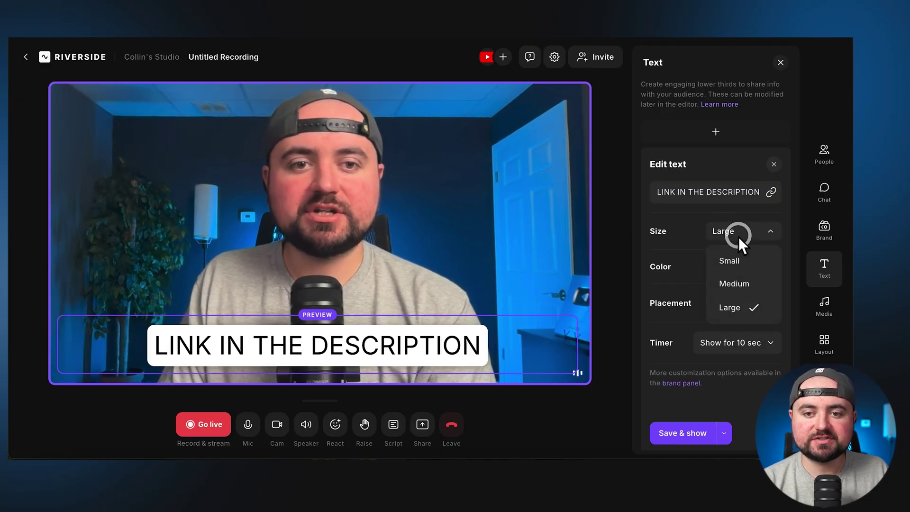
pyautogui.click(730, 284)
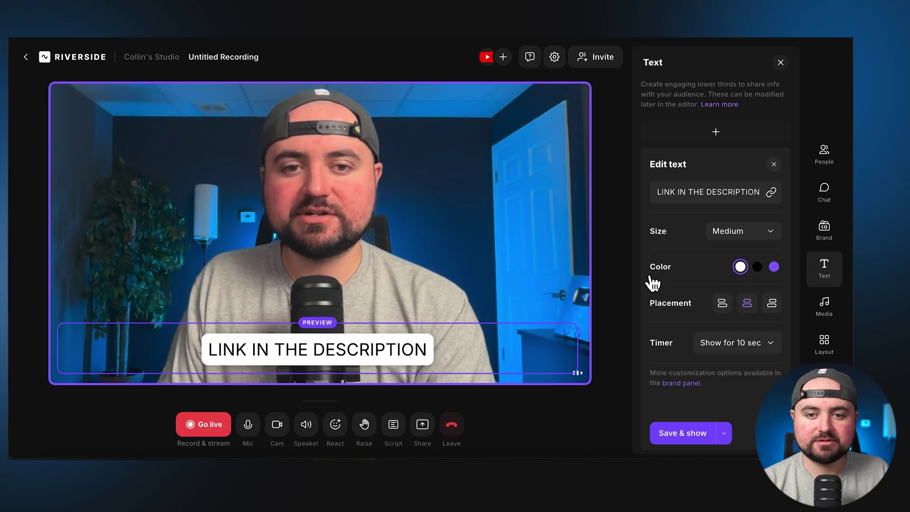
pyautogui.click(670, 433)
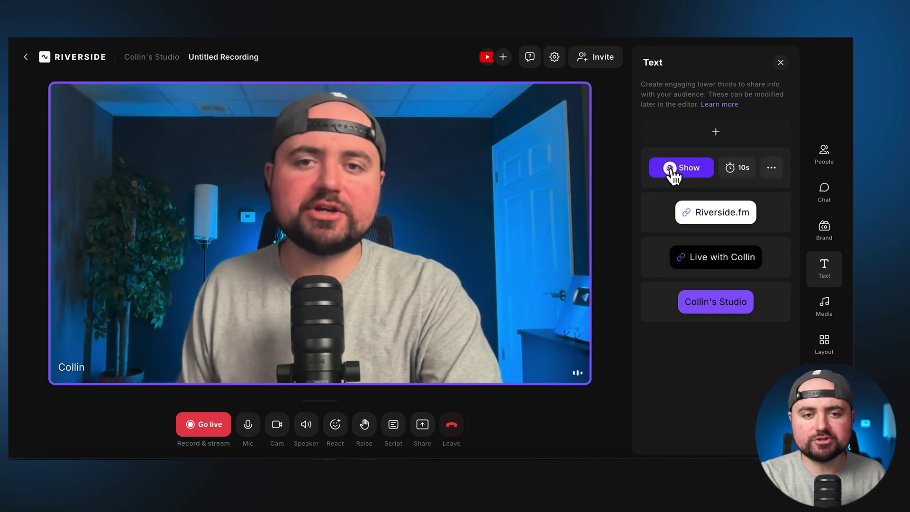
pyautogui.click(673, 168)
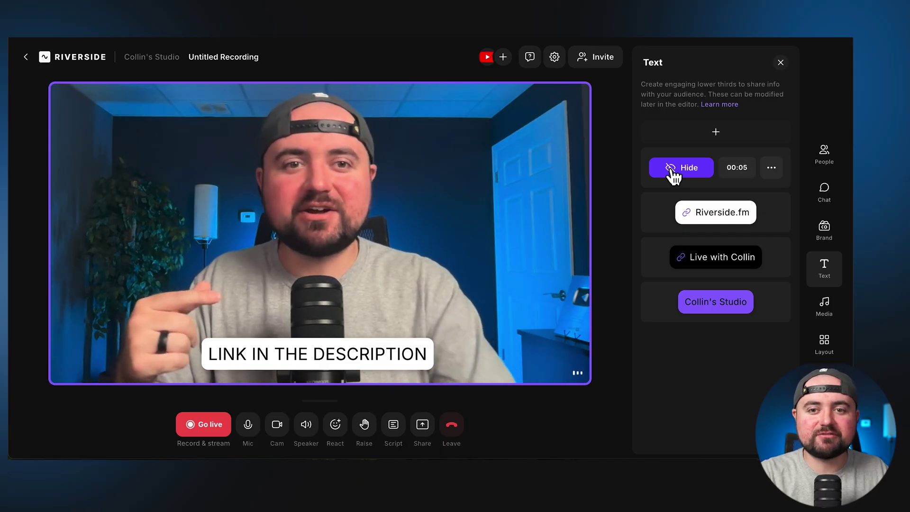
pyautogui.click(671, 172)
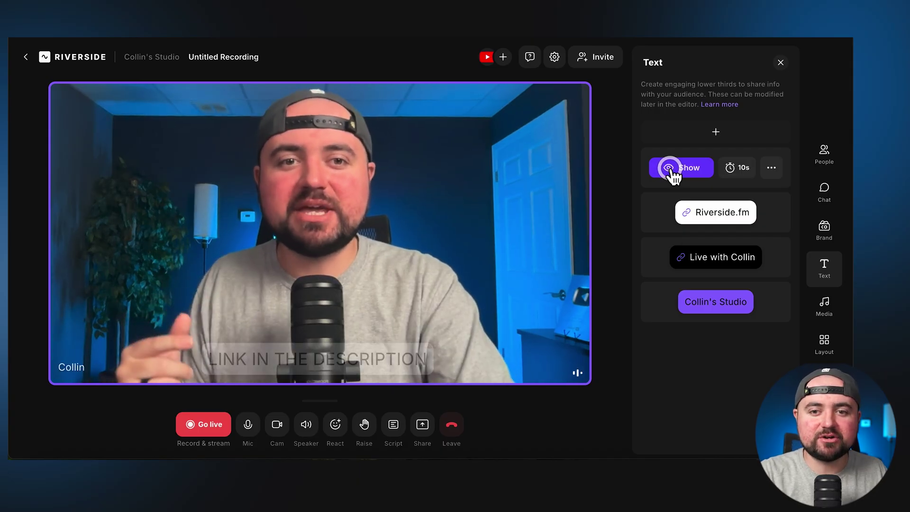
# Step: Add a lower third with the presenter's website address and show it on stream
pyautogui.click(696, 138)
pyautogui.write('ww')
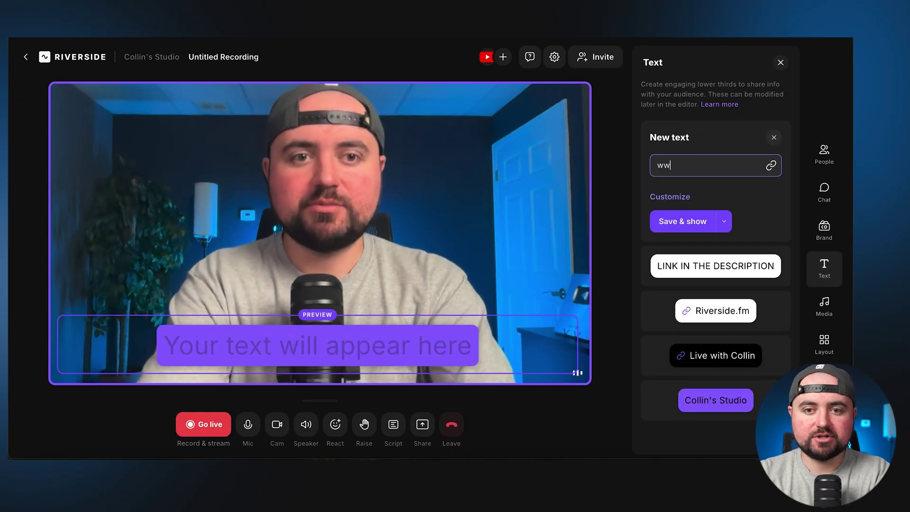
pyautogui.write('w.Collinmichael.com')
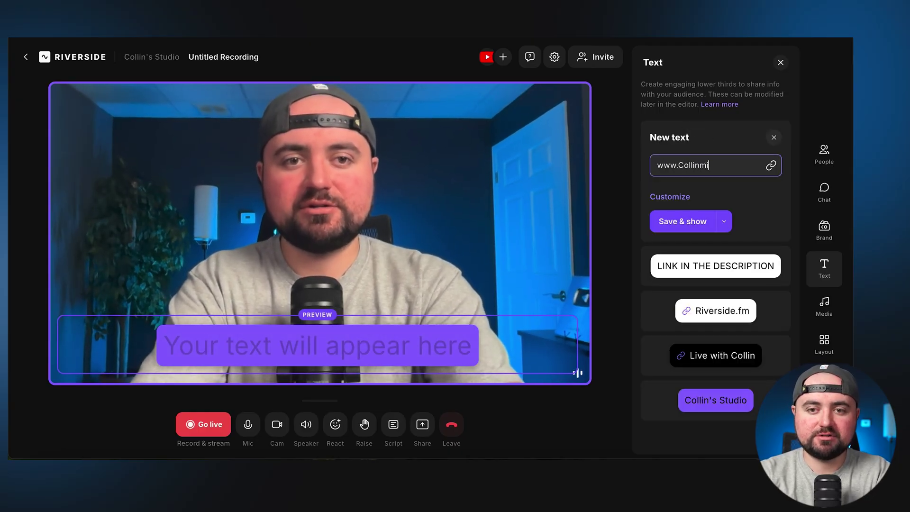
pyautogui.click(667, 221)
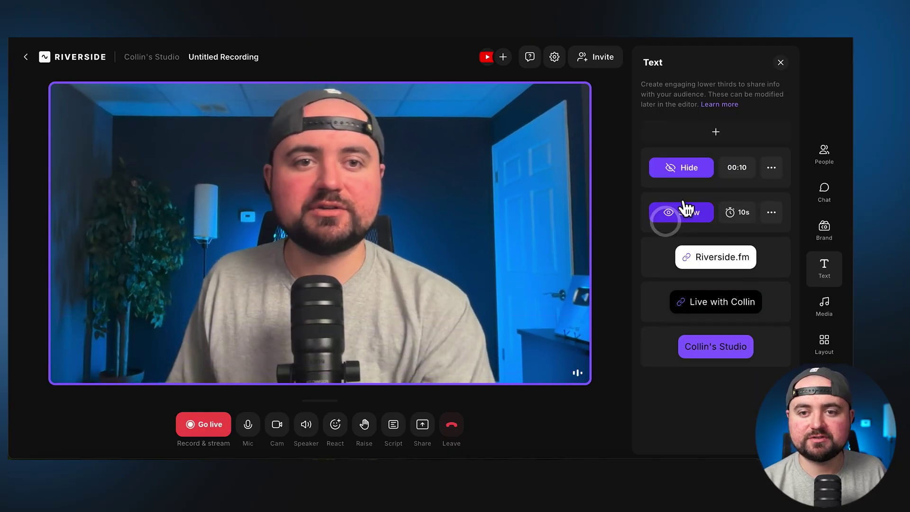
# Step: Restyle the website lower third in black, save it, and toggle it off, on, and off
pyautogui.click(772, 173)
pyautogui.click(709, 232)
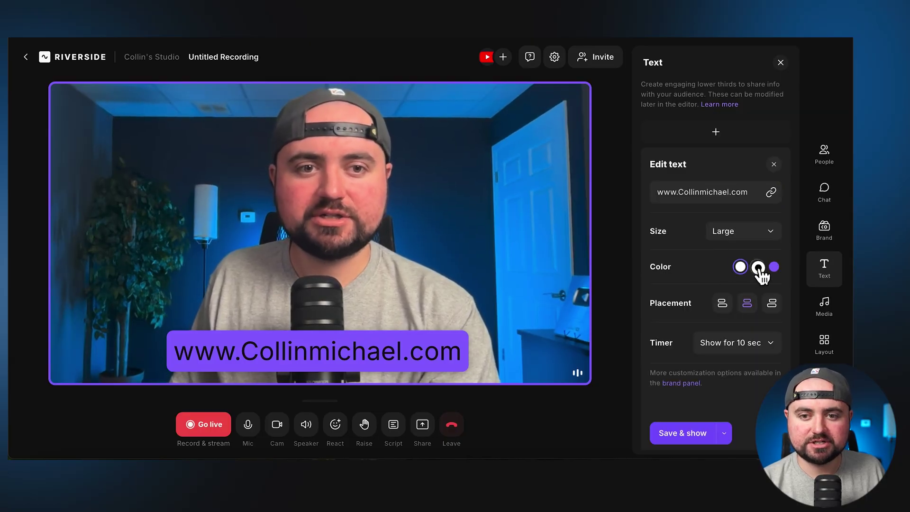
pyautogui.click(671, 431)
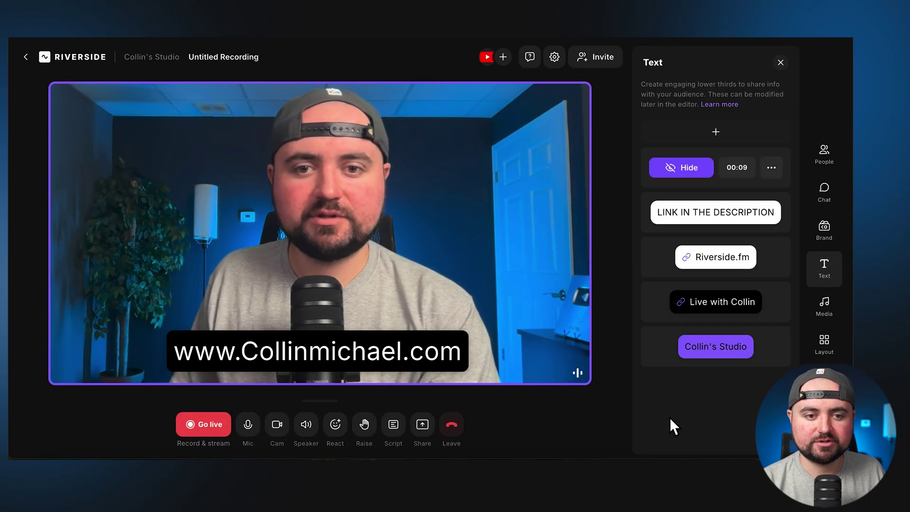
pyautogui.click(673, 164)
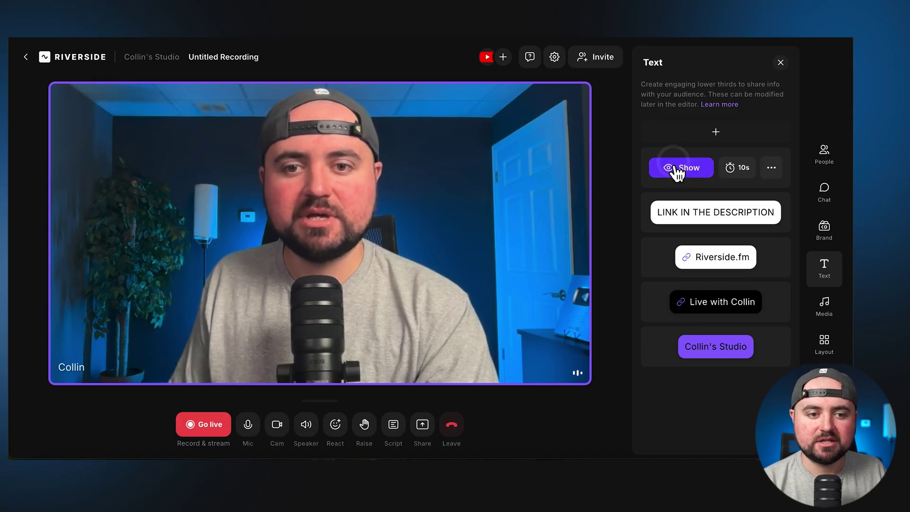
pyautogui.click(675, 168)
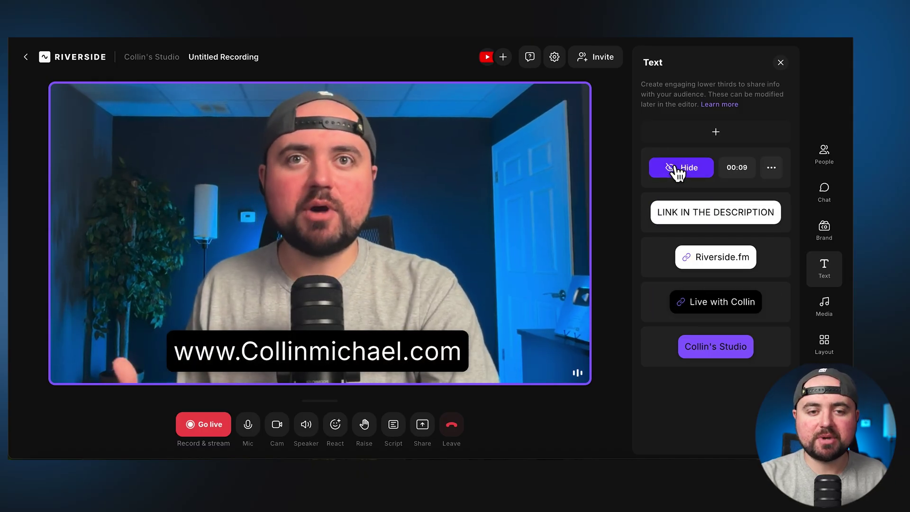
pyautogui.click(674, 165)
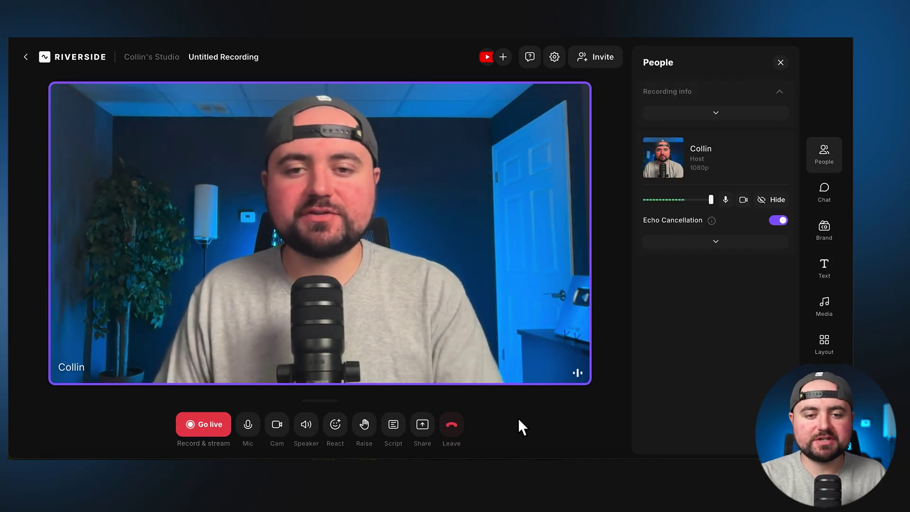
# Step: Toggle the screen-sharing options open, closed, and open again
pyautogui.click(423, 426)
pyautogui.click(423, 426)
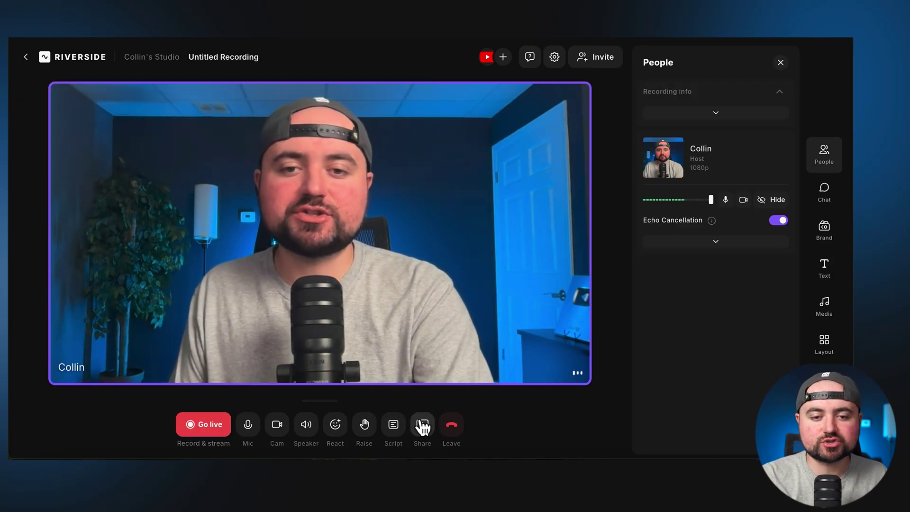
pyautogui.click(424, 427)
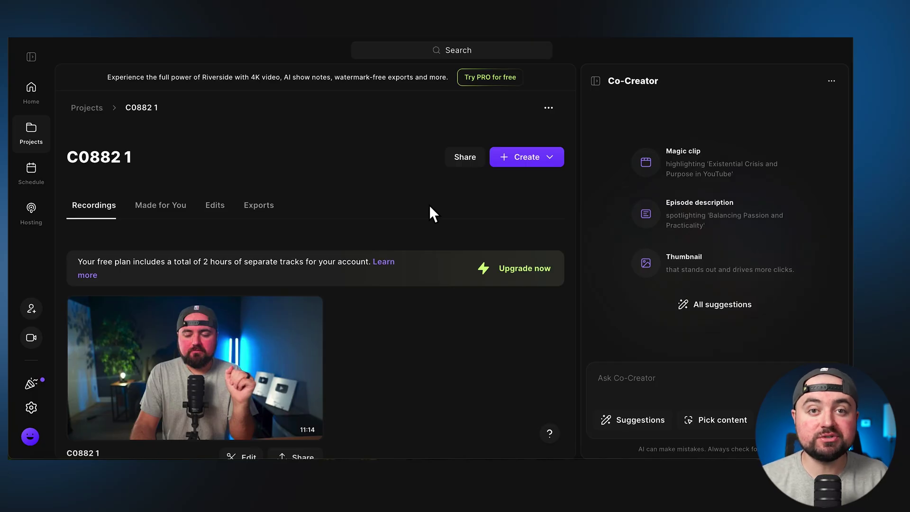
# Step: Check the Create dropdown, then view the Made for You Magic Clips
pyautogui.click(550, 157)
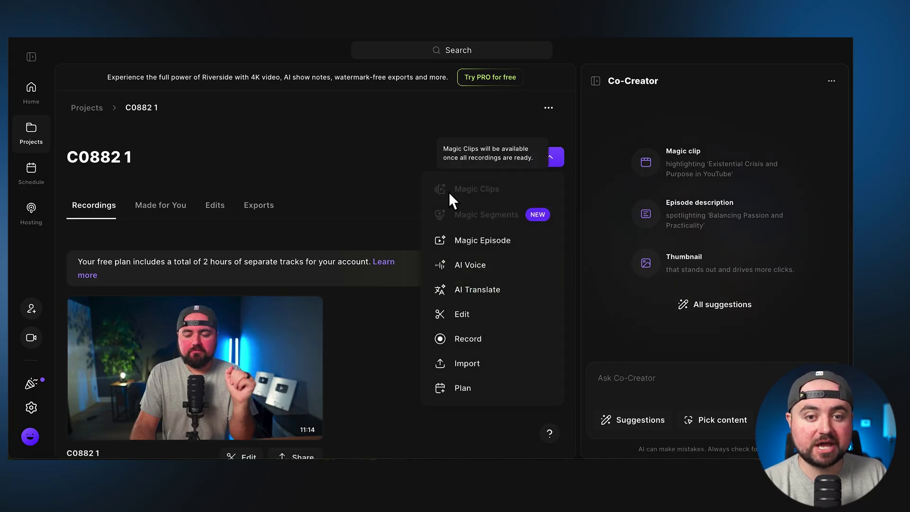
pyautogui.click(360, 160)
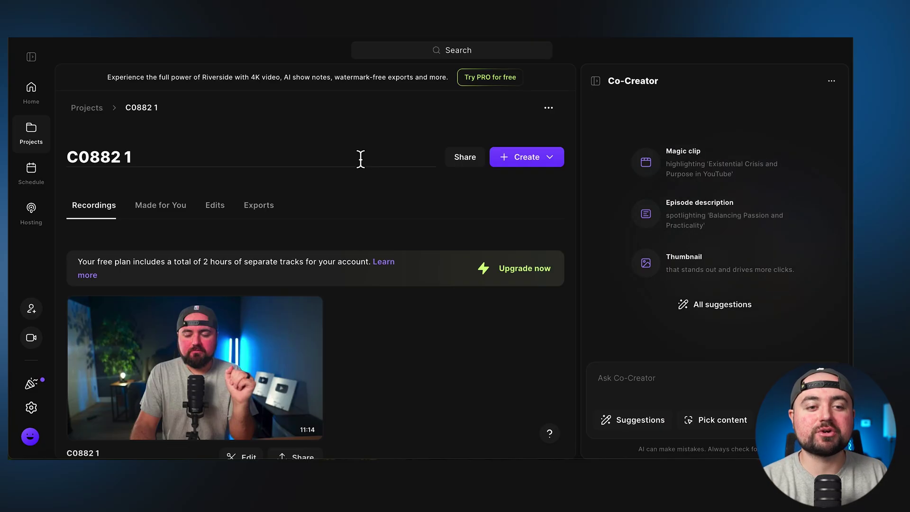
pyautogui.click(168, 208)
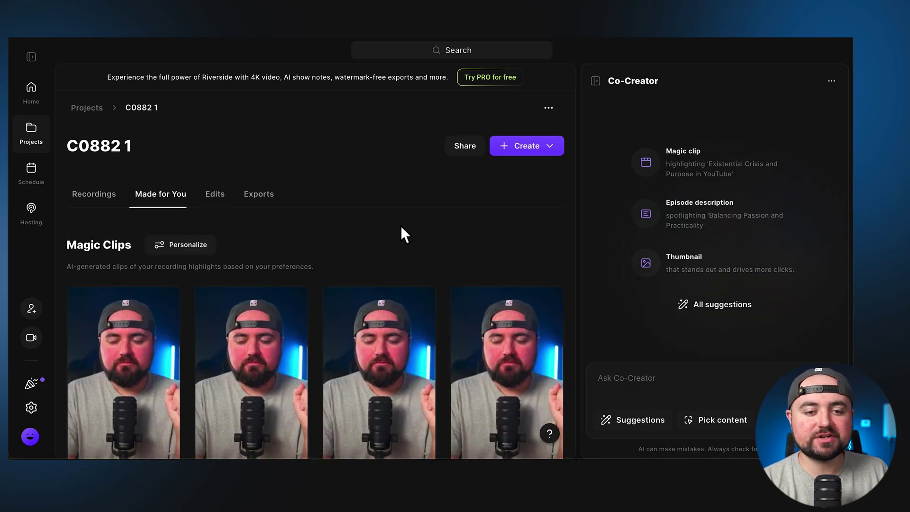
pyautogui.scroll(-2, 402, 232)
pyautogui.scroll(-1, 369, 334)
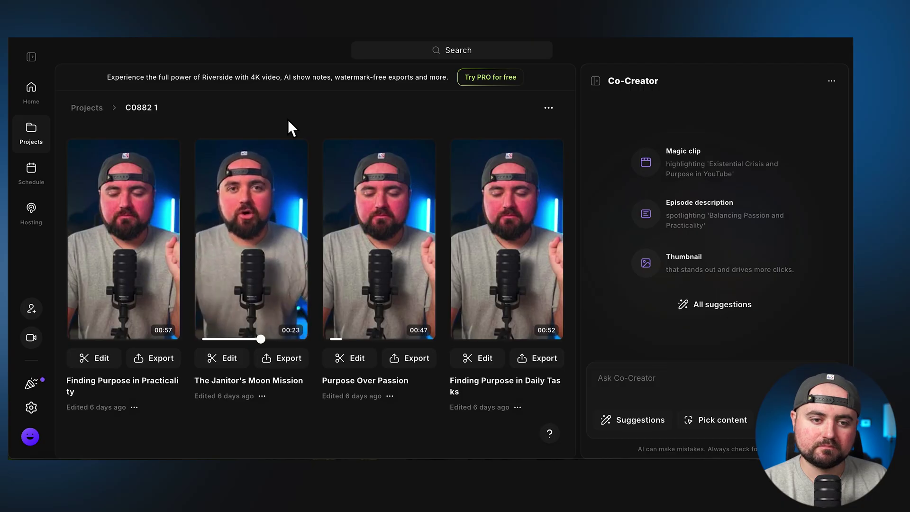
pyautogui.click(250, 240)
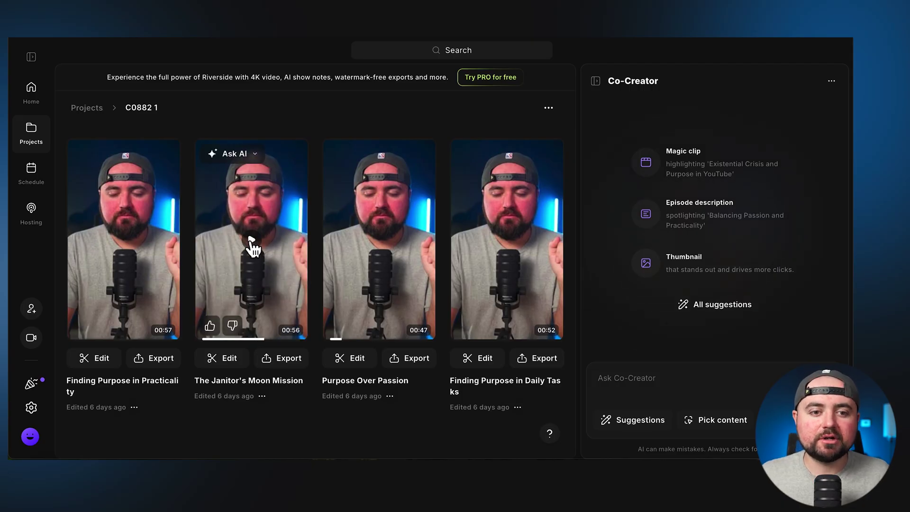
pyautogui.scroll(5, 156, 220)
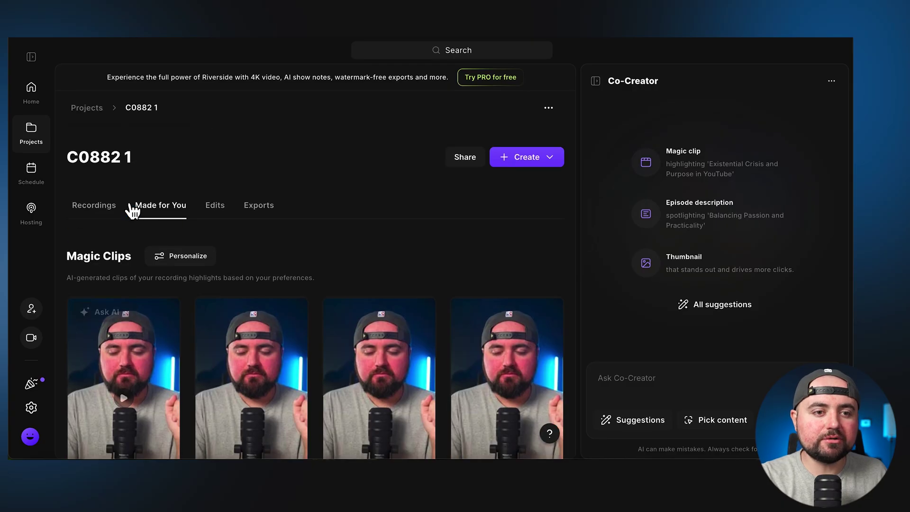
pyautogui.click(96, 205)
pyautogui.scroll(-3, 339, 286)
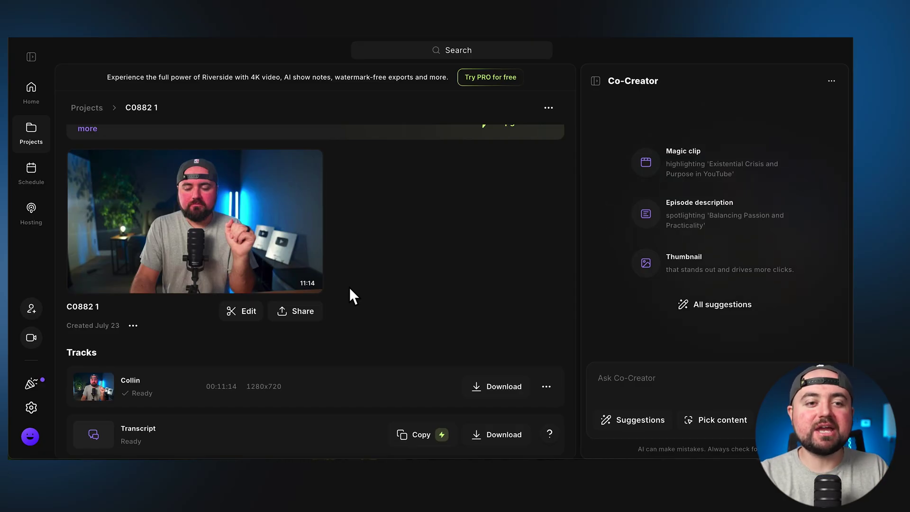
pyautogui.scroll(3, 349, 287)
pyautogui.click(145, 202)
pyautogui.scroll(-3, 237, 264)
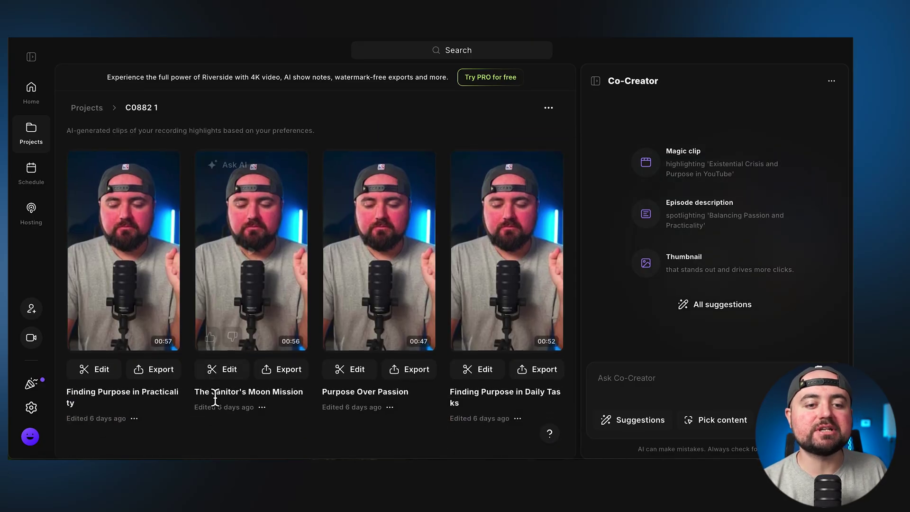
pyautogui.click(212, 370)
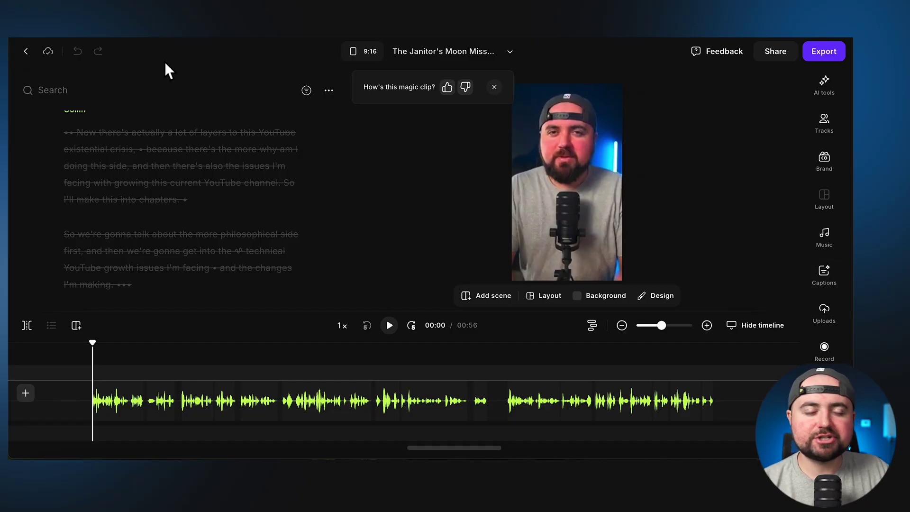
# Step: Return Home from the clip editor to continue editing the first Recents item
pyautogui.click(27, 52)
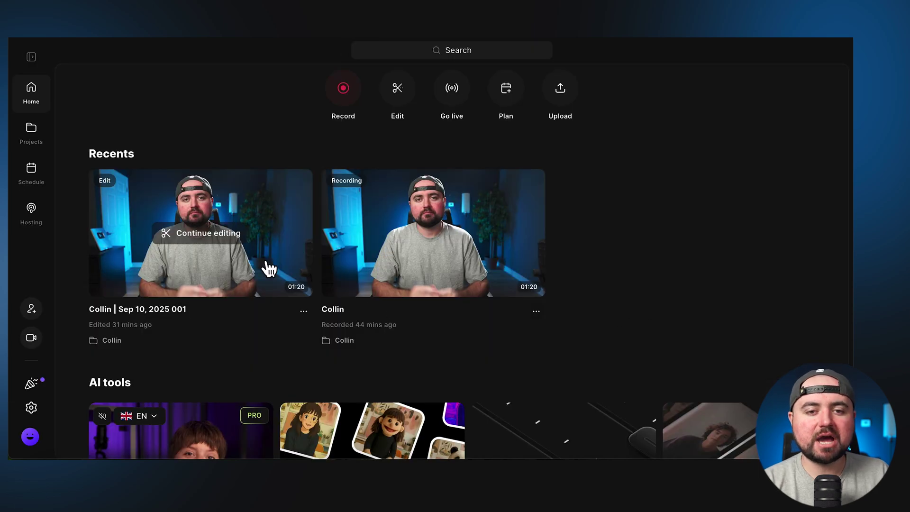
pyautogui.moveTo(463, 225)
pyautogui.moveTo(248, 244)
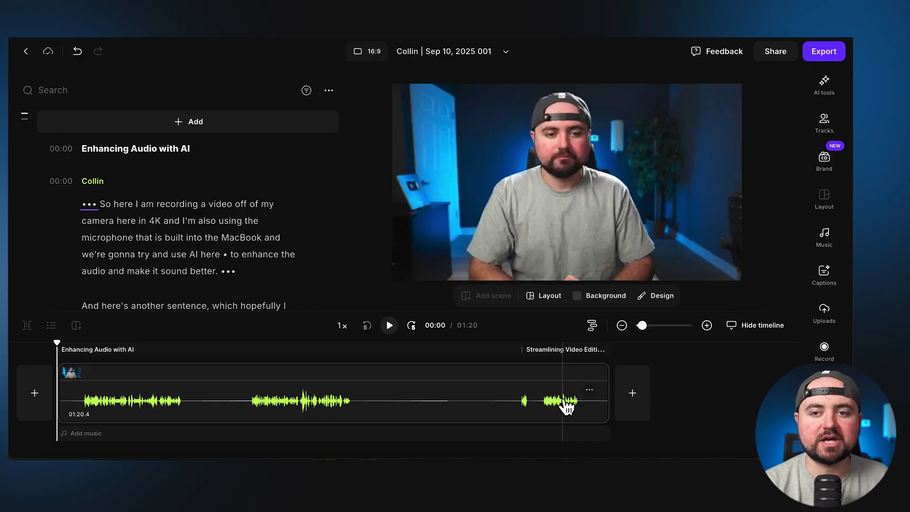
# Step: Cut the silent pauses with the AI tools' Remove pauses, then play back the trimmed video
pyautogui.click(824, 94)
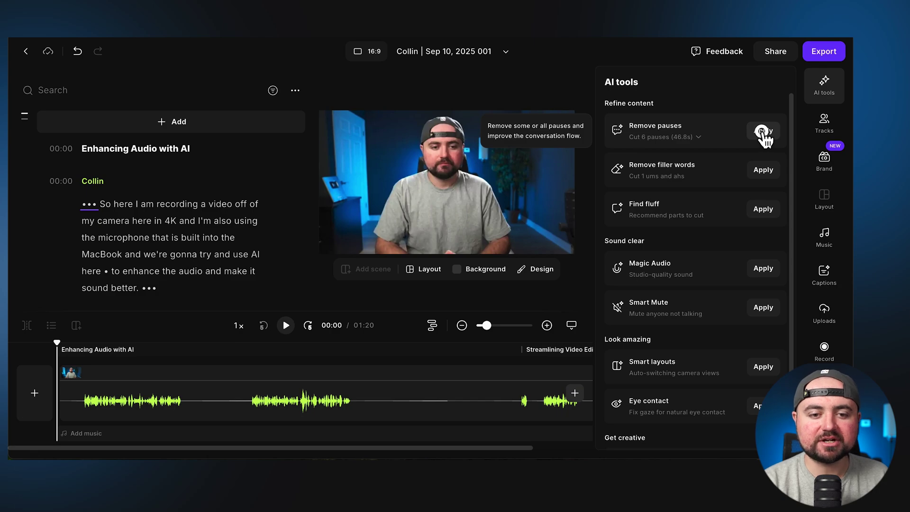
pyautogui.click(762, 131)
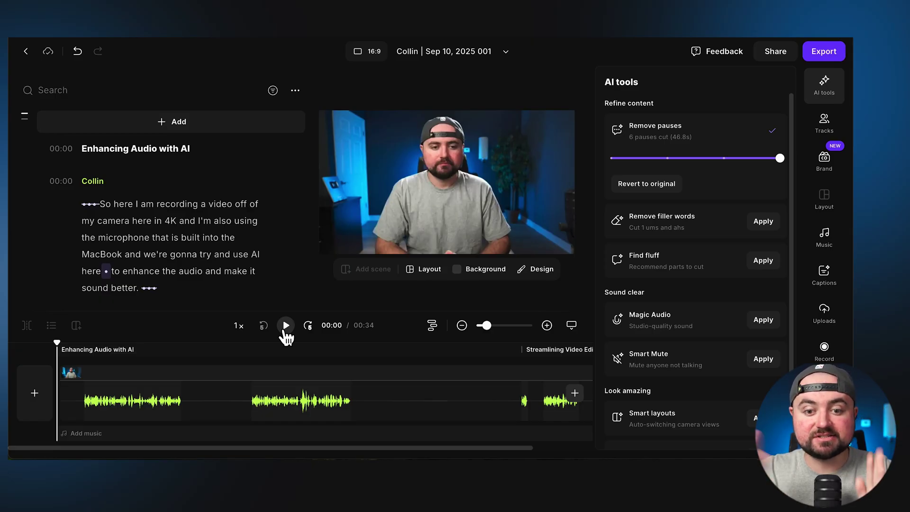
pyautogui.click(286, 325)
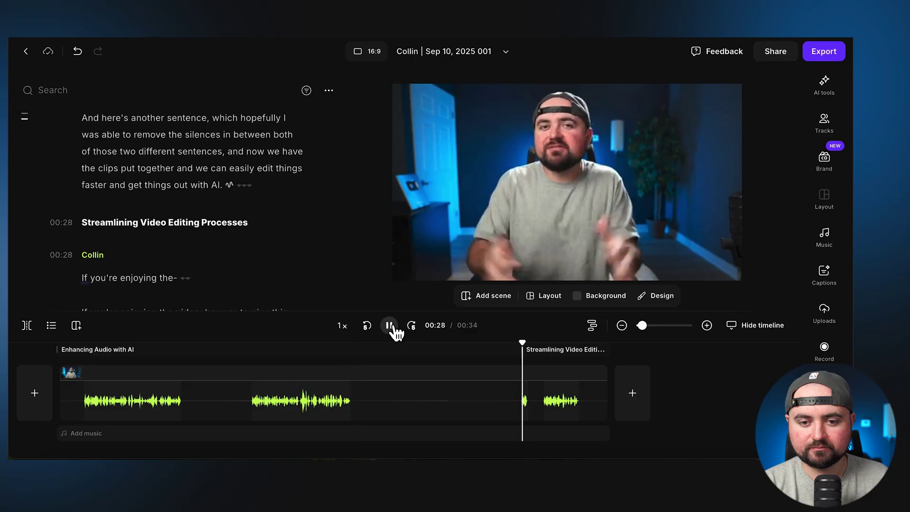
# Step: Pause playback at 00:29 on the false start 'If you're enjoying the-'
pyautogui.click(391, 327)
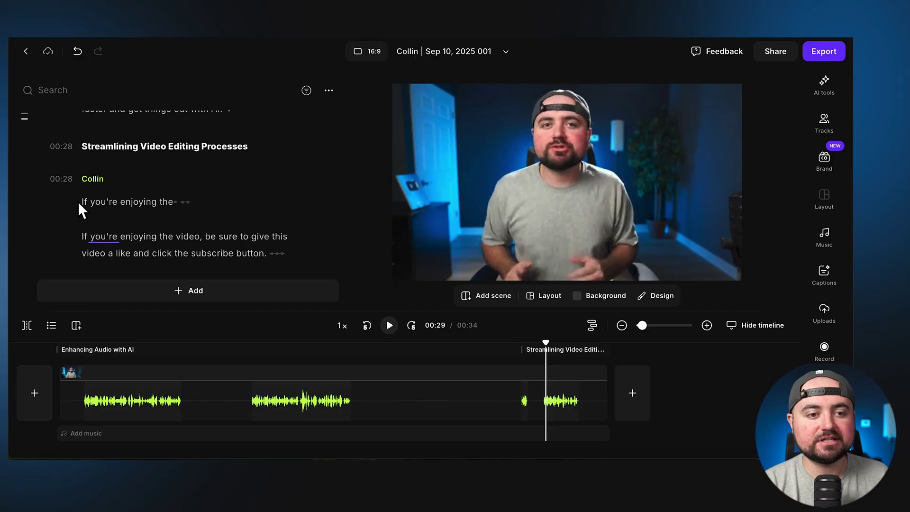
# Step: Delete the 'If you're enjoying the-' clip at 00:28, then replay from about 00:27 to check the cut
pyautogui.click(202, 206)
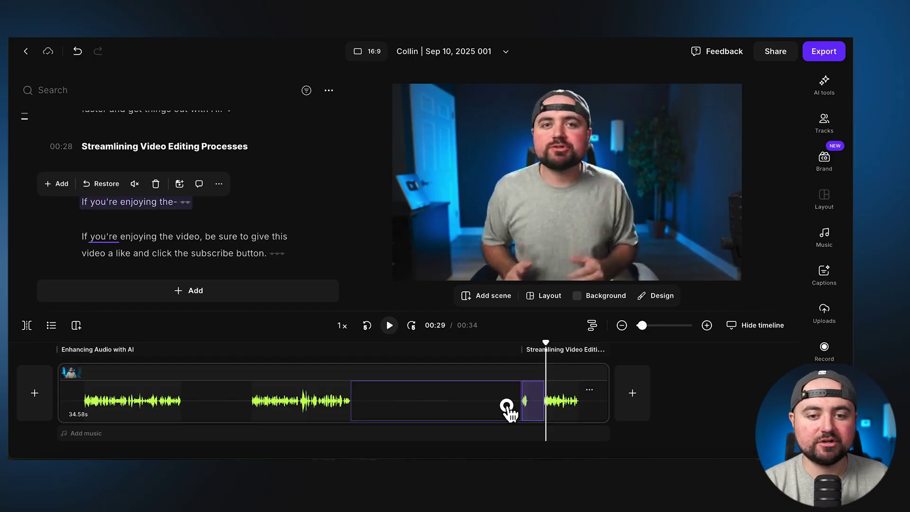
pyautogui.click(508, 406)
pyautogui.click(524, 403)
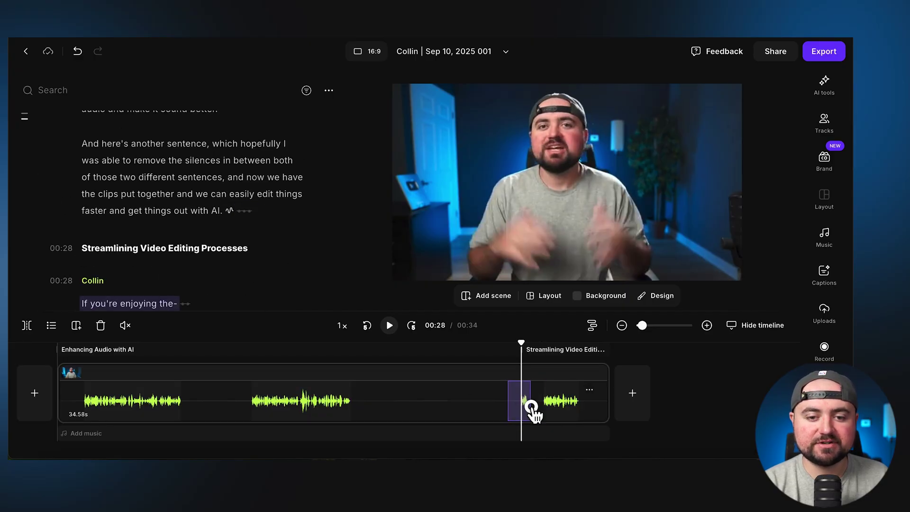
pyautogui.press('Delete')
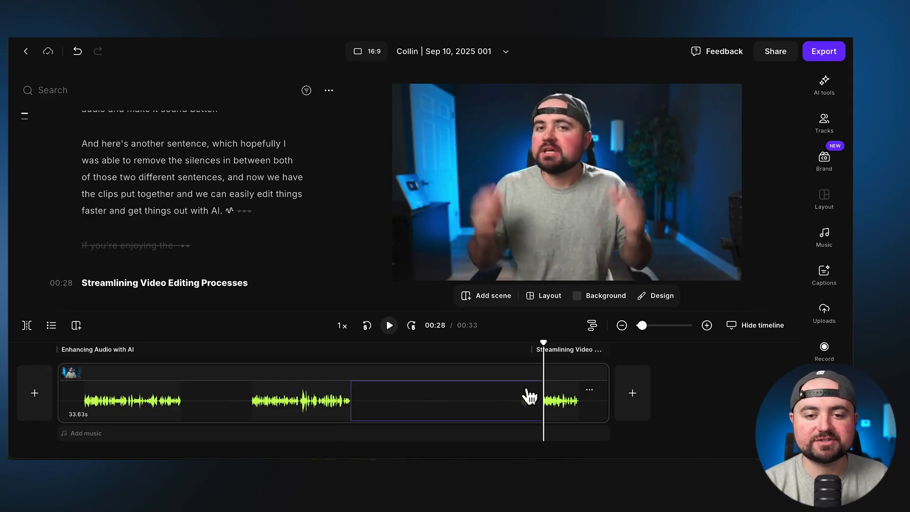
pyautogui.click(342, 402)
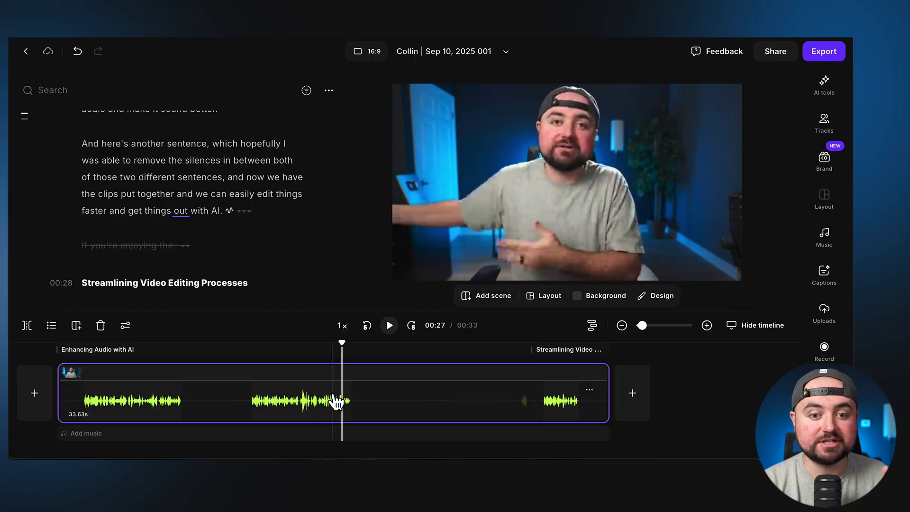
pyautogui.click(390, 327)
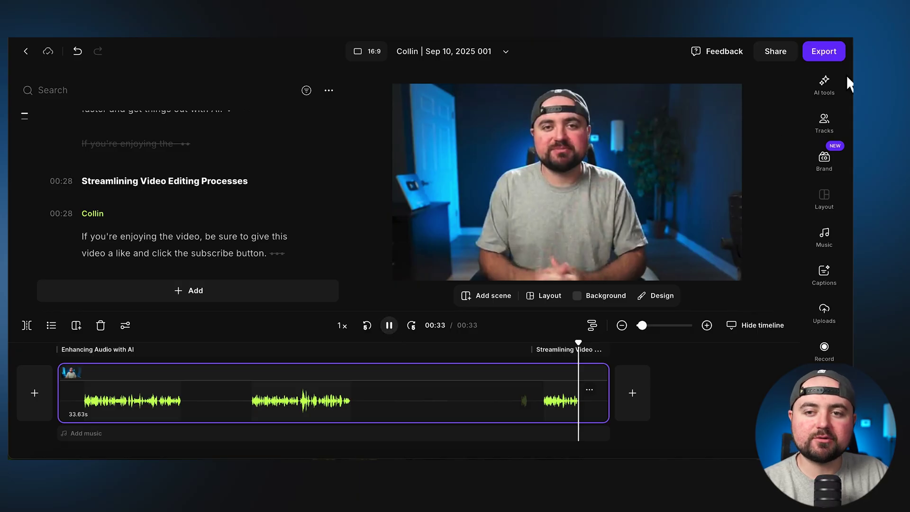
# Step: Play the 00:33 edit again from 00:00
pyautogui.click(88, 407)
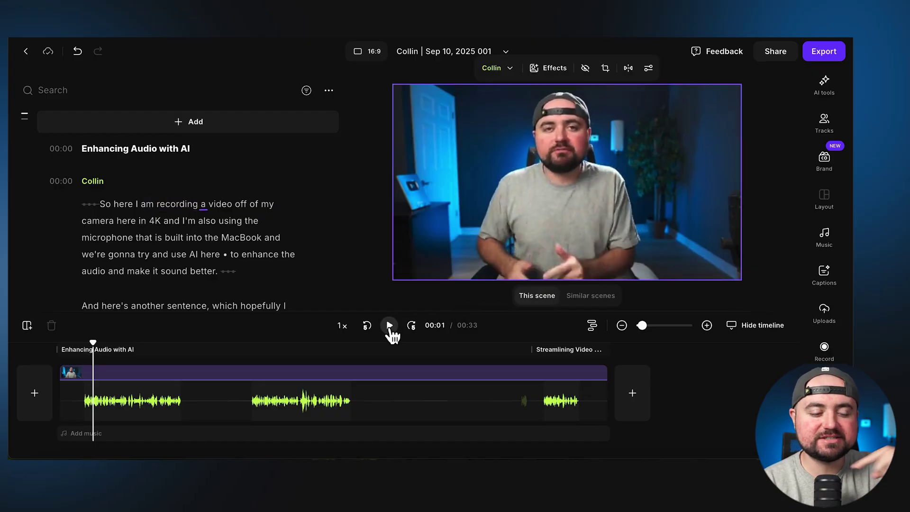
# Step: Apply Magic Audio to the voice and replay the enhanced edit from the very start
pyautogui.click(825, 85)
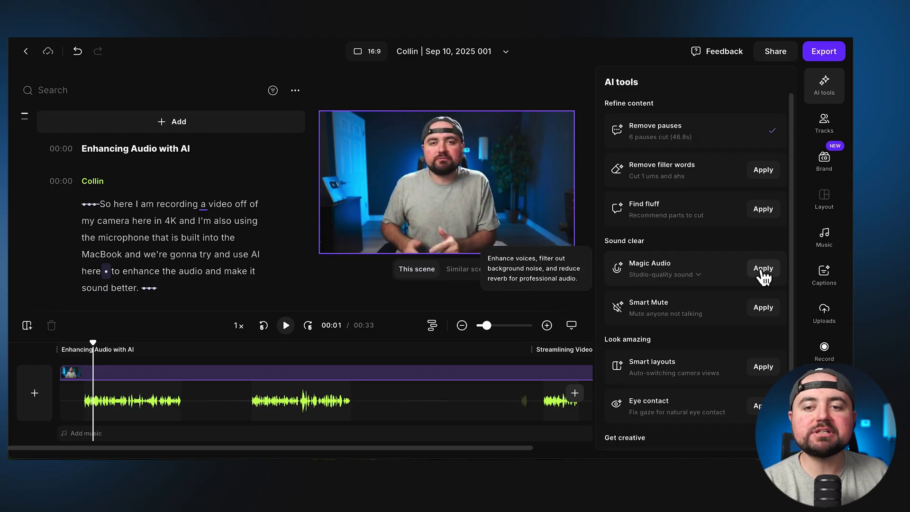
pyautogui.click(762, 272)
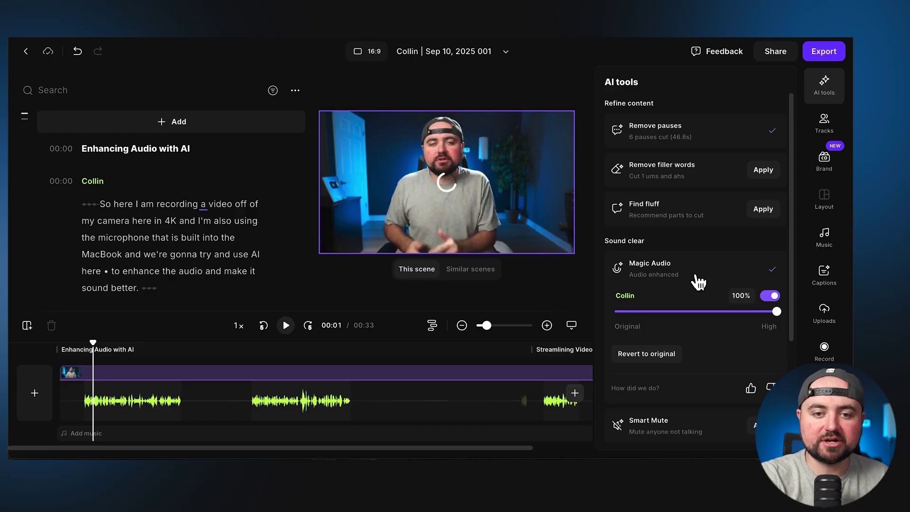
pyautogui.press('XF86AudioRaiseVolume')
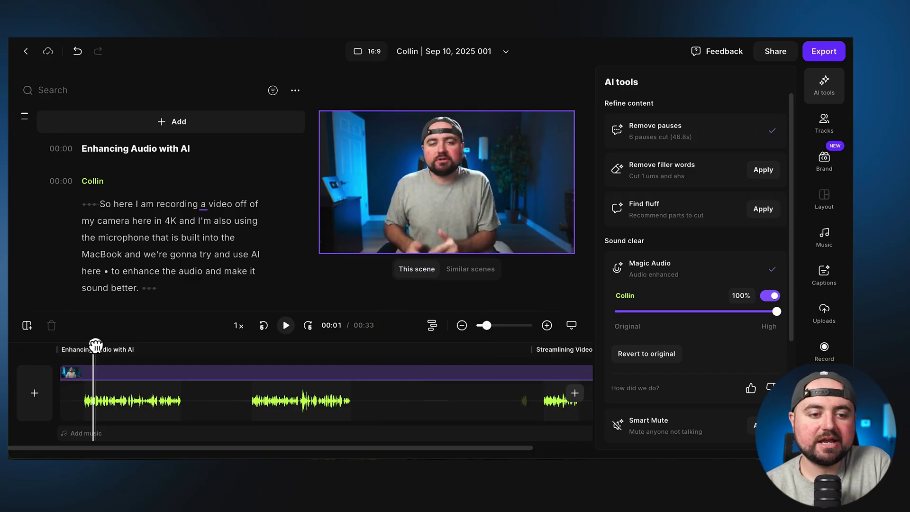
pyautogui.click(84, 346)
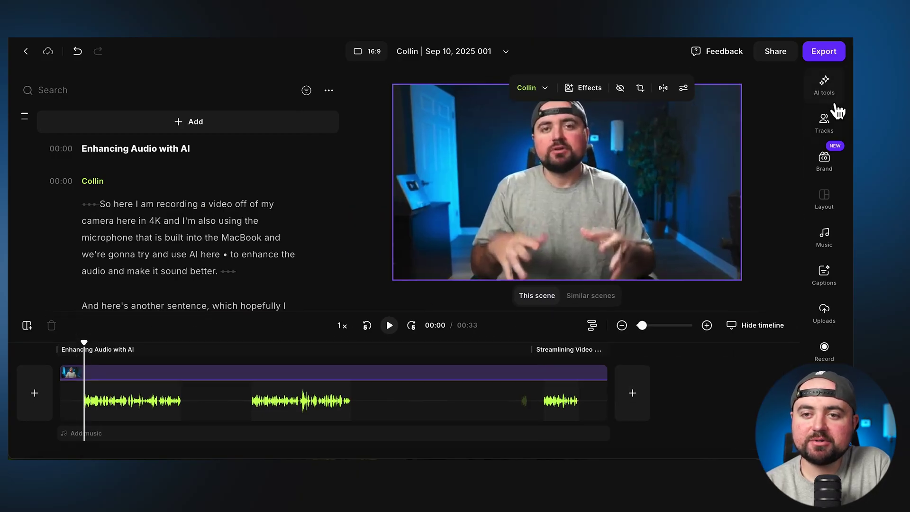
pyautogui.click(827, 87)
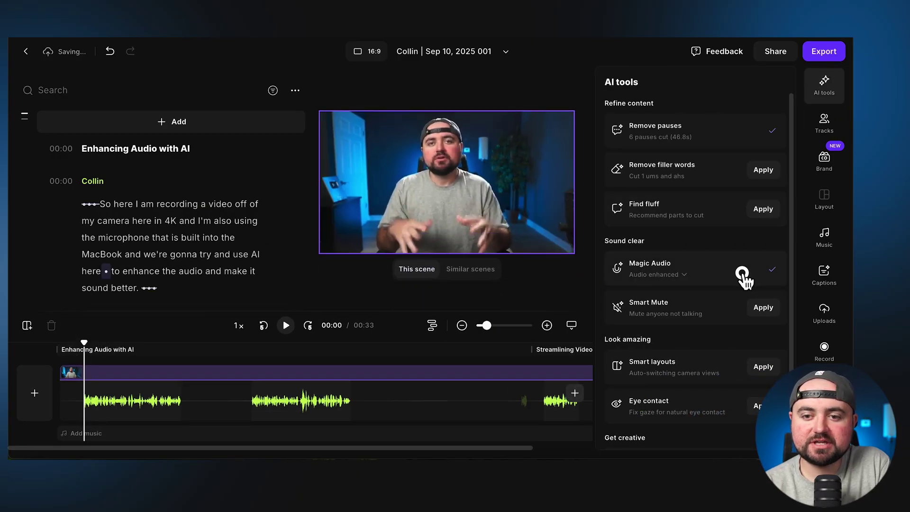
# Step: Toggle Magic Audio off and play the original audio, pausing at 00:08
pyautogui.click(743, 277)
pyautogui.click(769, 296)
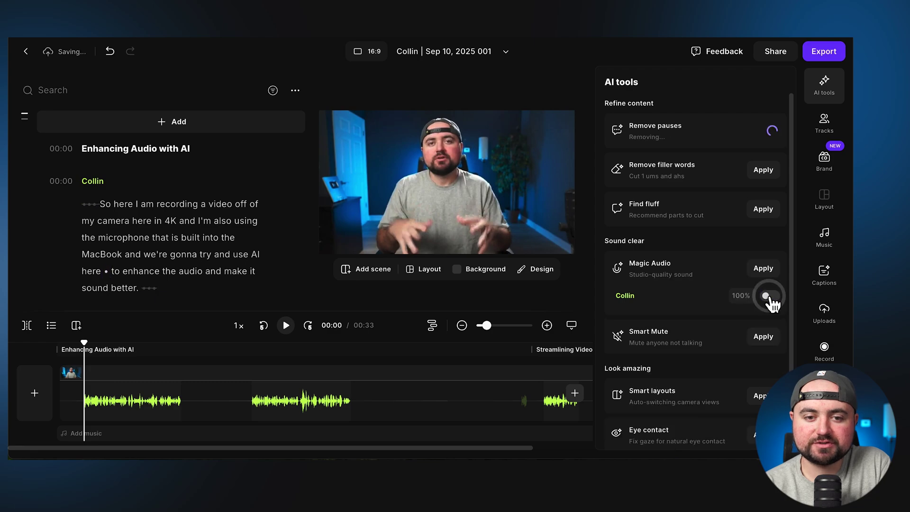
pyautogui.click(286, 326)
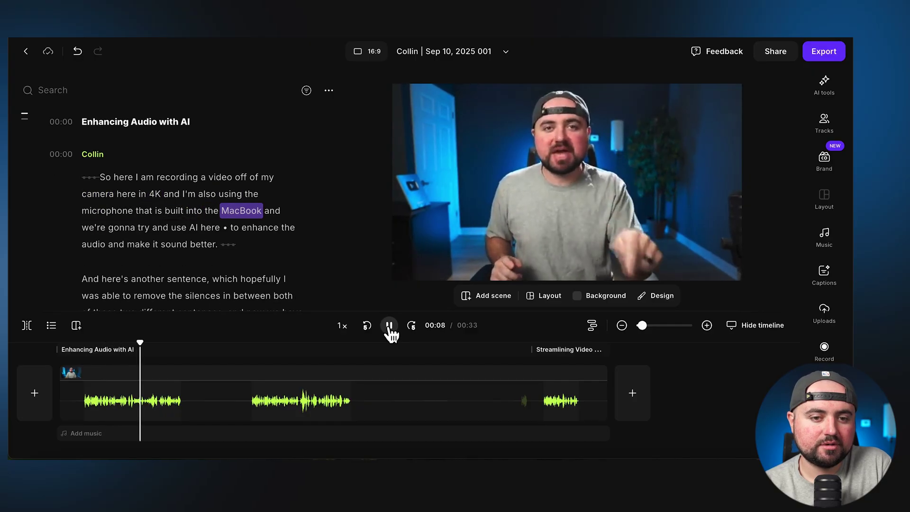
pyautogui.click(389, 326)
# Step: Reapply Magic Audio and play the enhanced voice from the start, stopping at 00:09
pyautogui.click(822, 102)
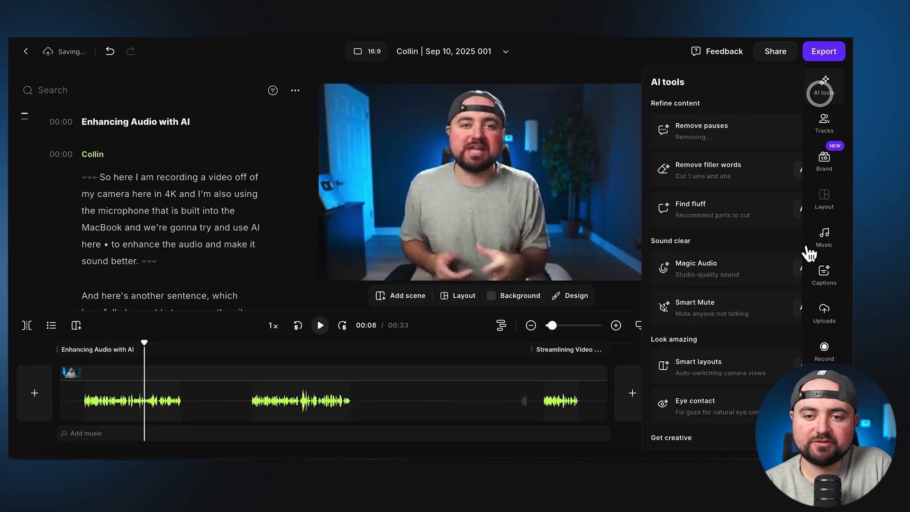
pyautogui.click(758, 269)
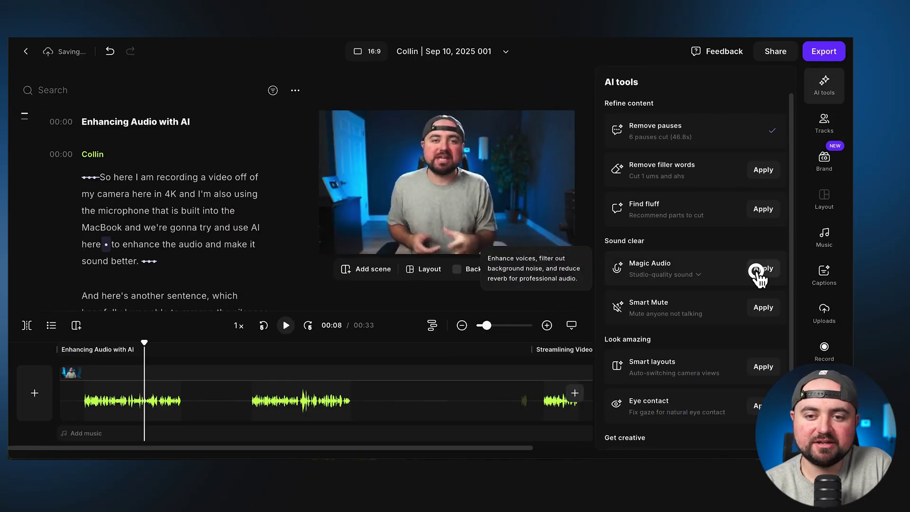
pyautogui.click(87, 377)
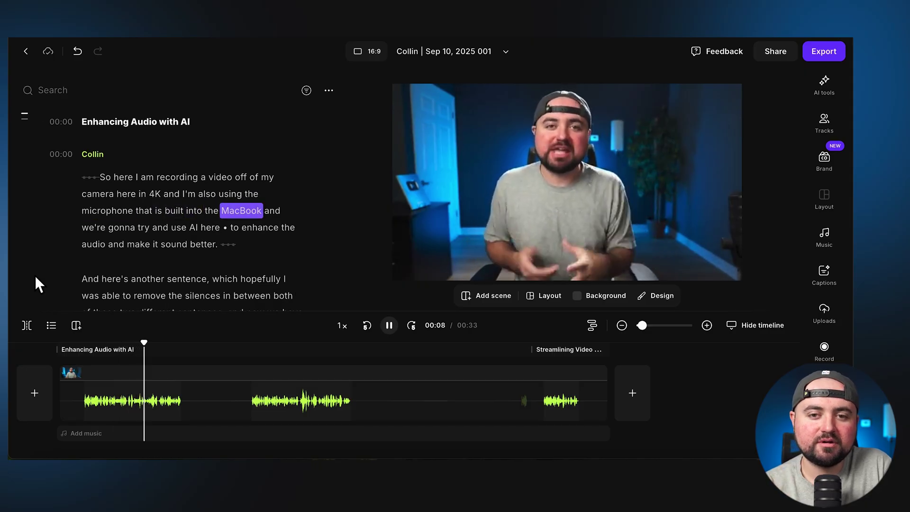
pyautogui.press('space')
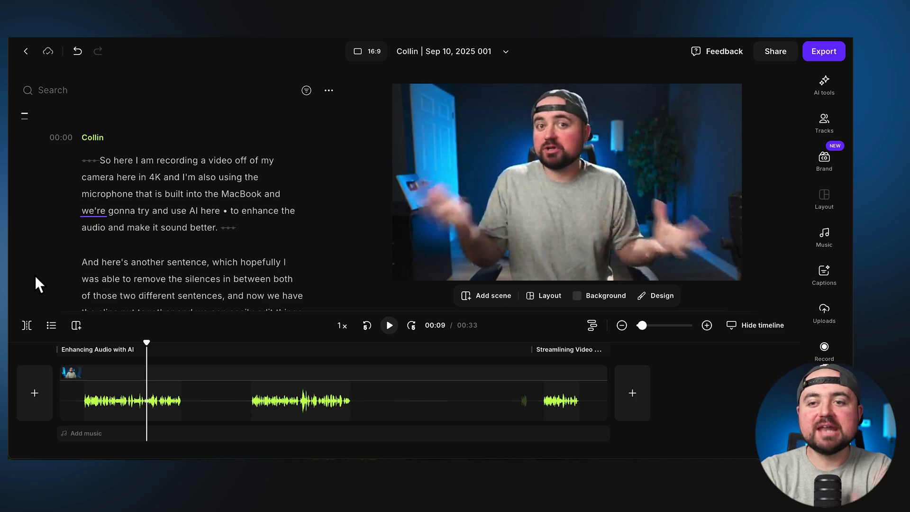
pyautogui.click(833, 93)
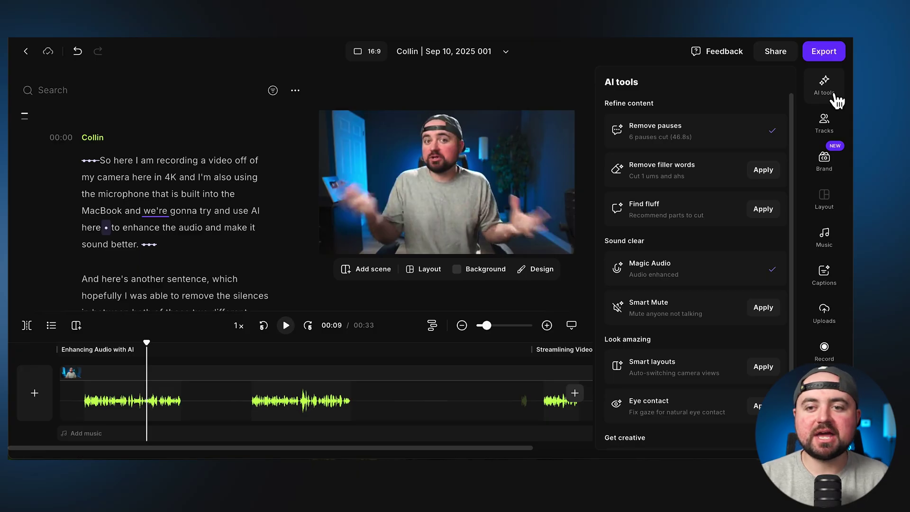
# Step: Browse brand and music panels, then apply the uppercase green-highlight caption style
pyautogui.click(823, 158)
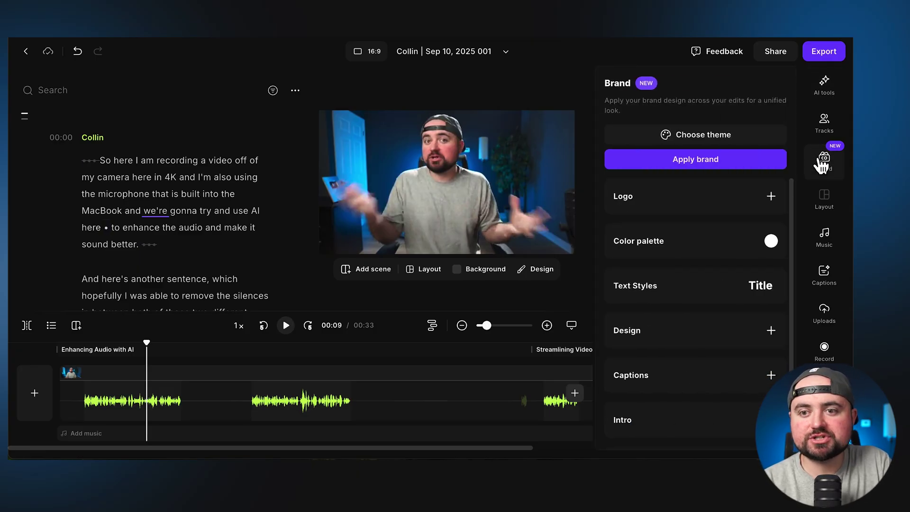
pyautogui.click(822, 244)
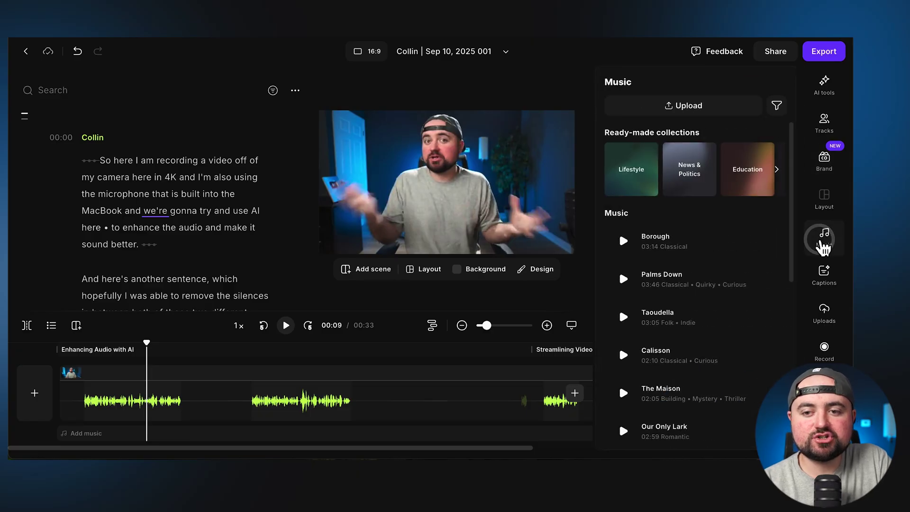
pyautogui.click(824, 283)
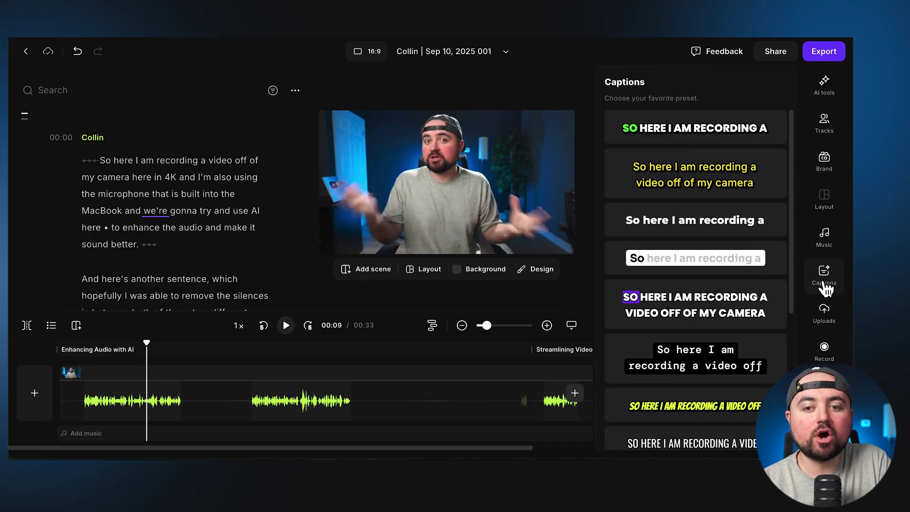
pyautogui.click(669, 129)
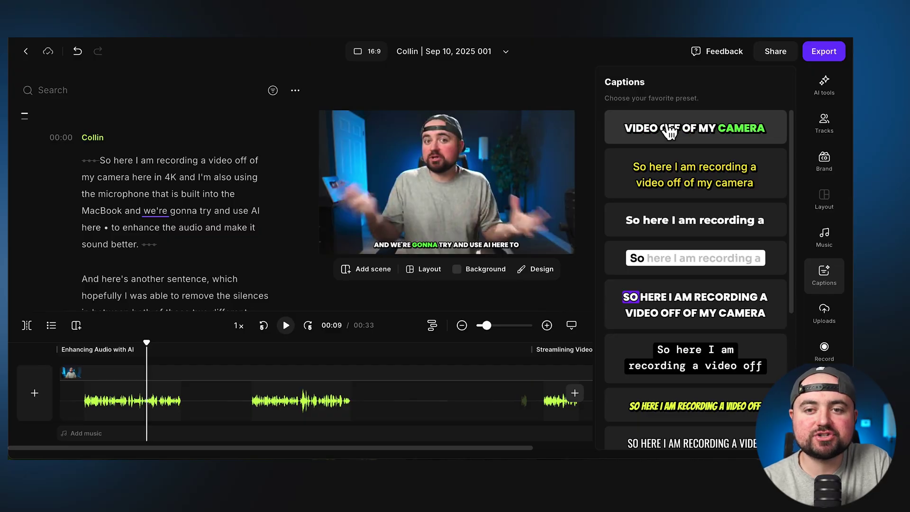
pyautogui.scroll(-5, 640, 244)
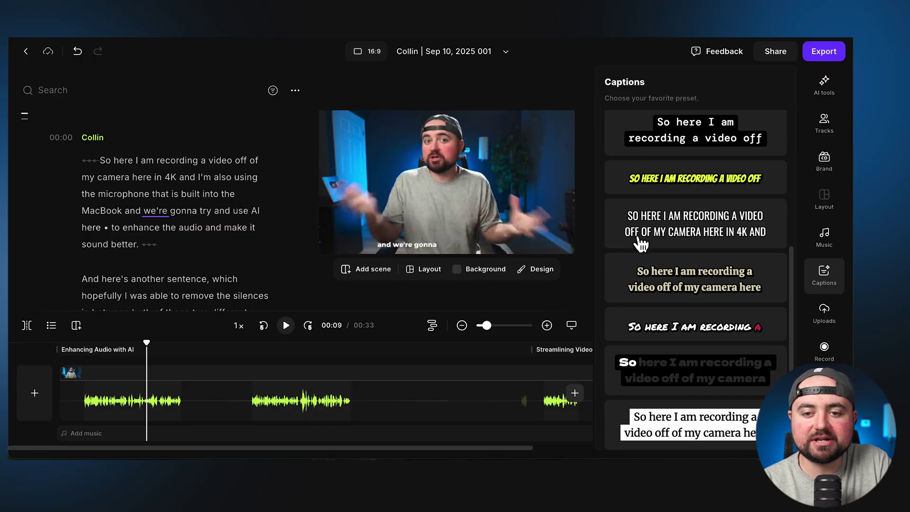
pyautogui.scroll(5, 639, 243)
pyautogui.click(640, 237)
pyautogui.click(647, 140)
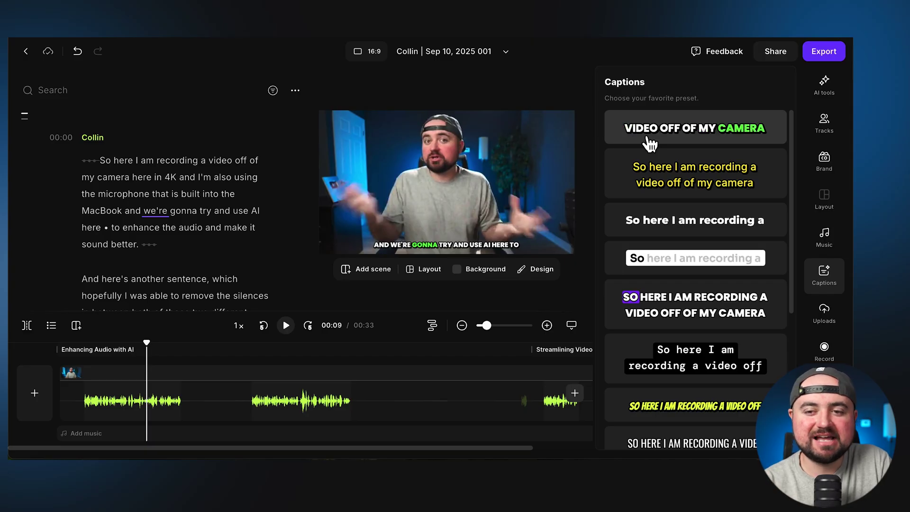
# Step: Open the royalty-free stock library and switch it to Videos
pyautogui.scroll(-1, 842, 324)
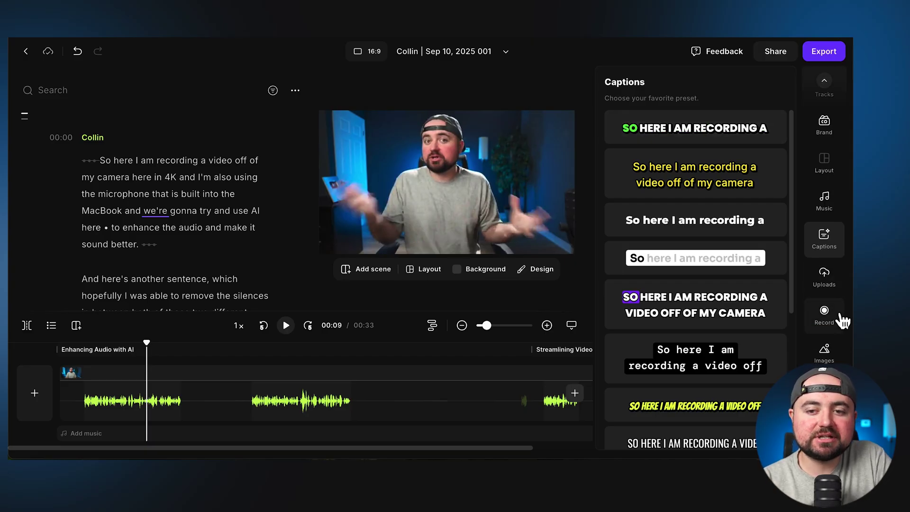
pyautogui.click(815, 361)
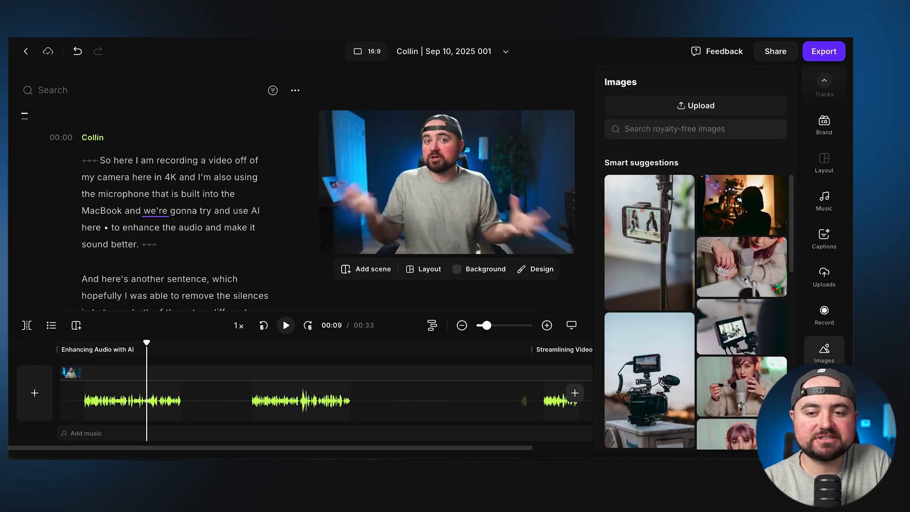
pyautogui.click(823, 393)
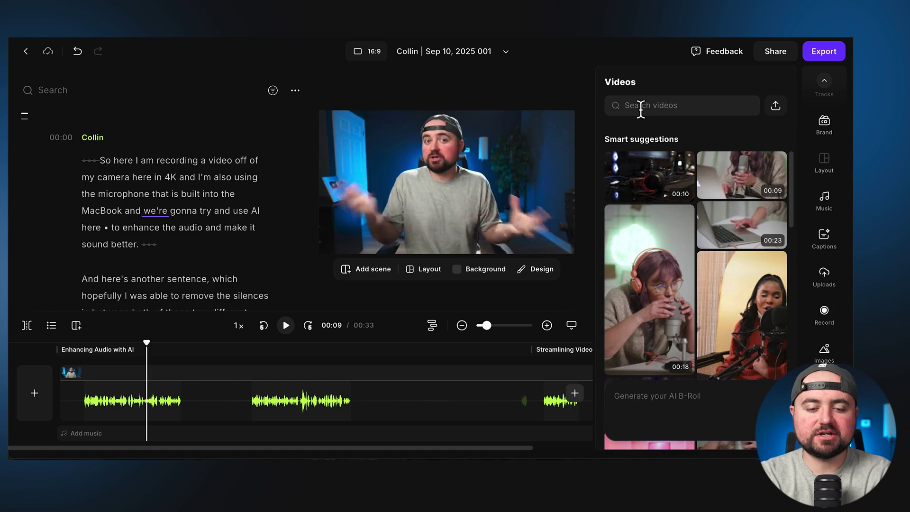
# Step: Search stock videos for 'influencer filming' and add the 00:20 clip as an overlay
pyautogui.click(640, 106)
pyautogui.write('influencer fil')
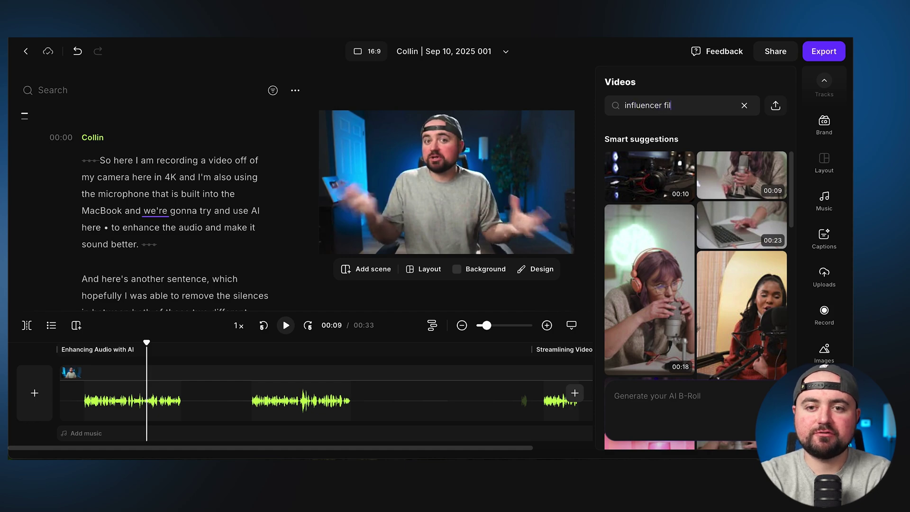
pyautogui.write('ming')
pyautogui.press('Return')
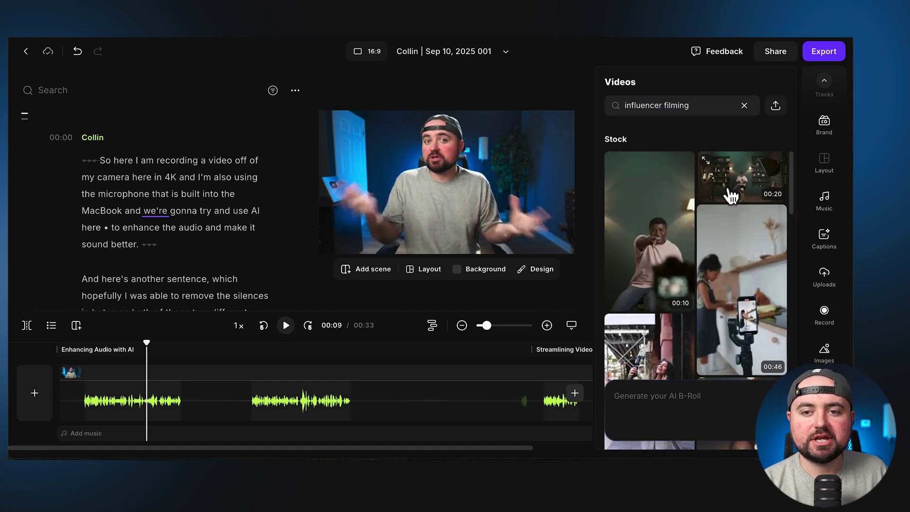
pyautogui.click(743, 192)
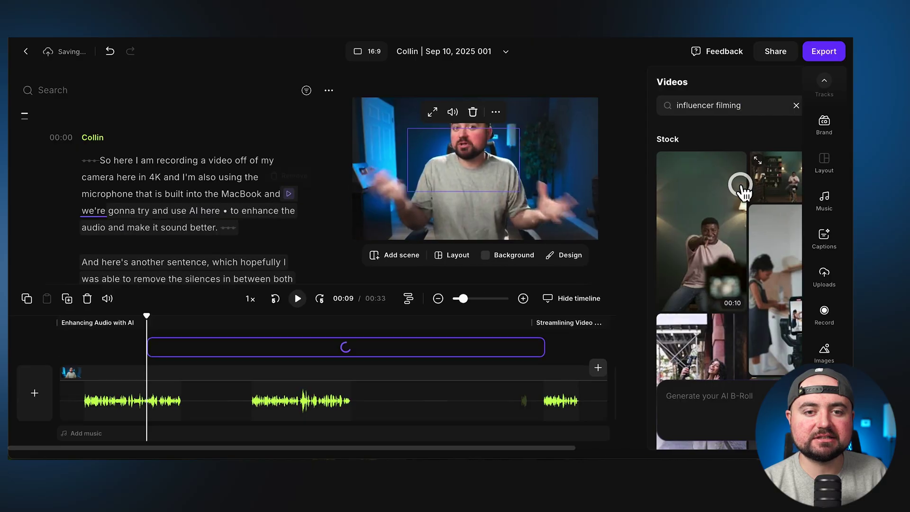
# Step: Trim the B-roll clip, slide it near the start, and enlarge it to fill the frame
pyautogui.moveTo(418, 349); pyautogui.dragTo(386, 351)
pyautogui.moveTo(318, 349); pyautogui.dragTo(129, 349)
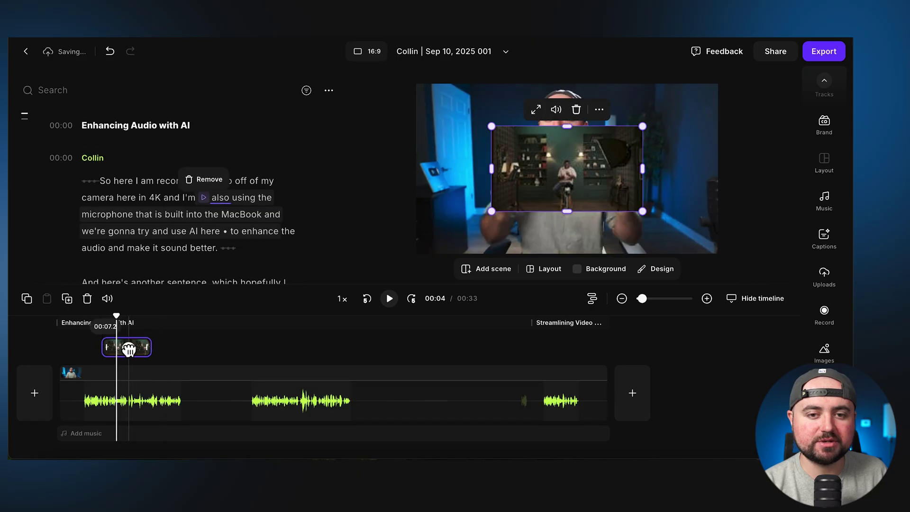
pyautogui.moveTo(491, 212); pyautogui.dragTo(449, 233)
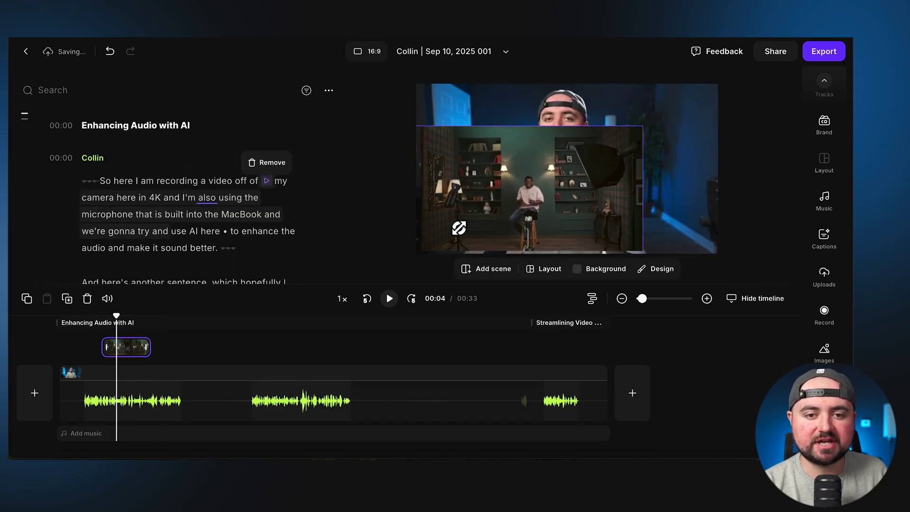
pyautogui.moveTo(642, 137); pyautogui.dragTo(690, 126)
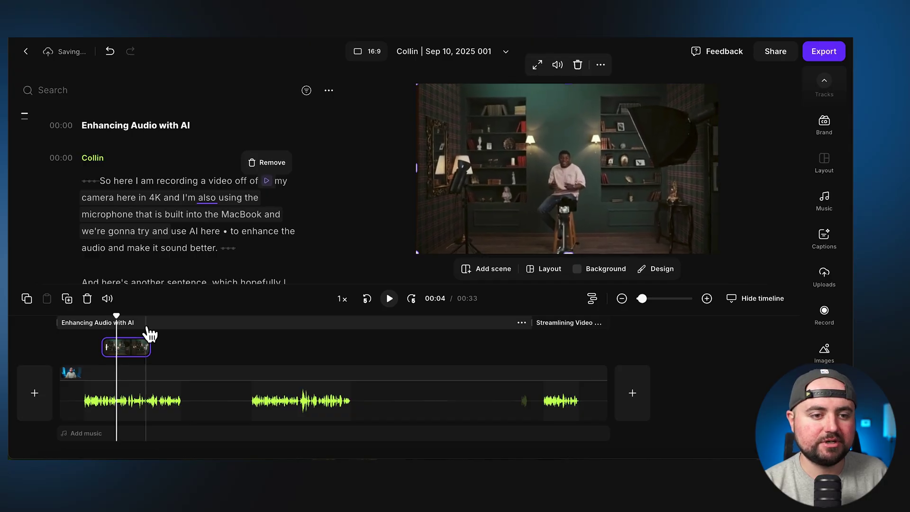
pyautogui.click(95, 337)
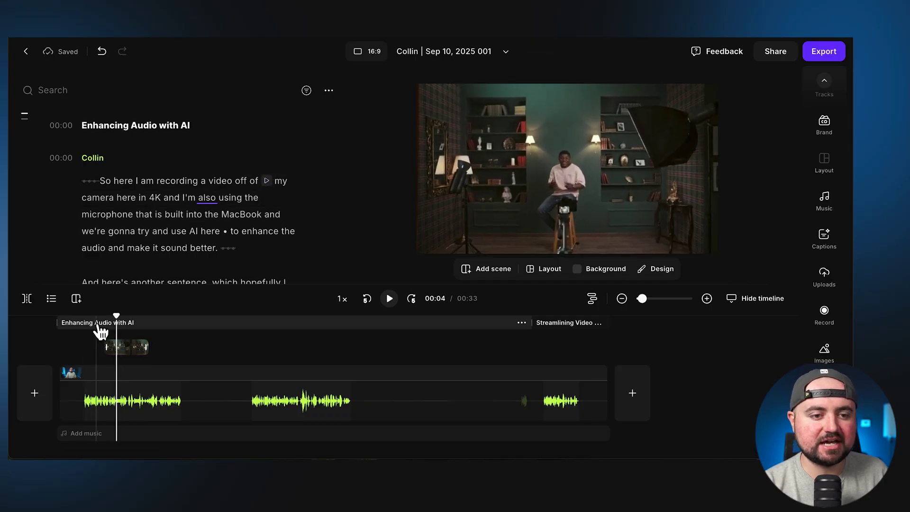
pyautogui.moveTo(117, 315); pyautogui.dragTo(96, 315)
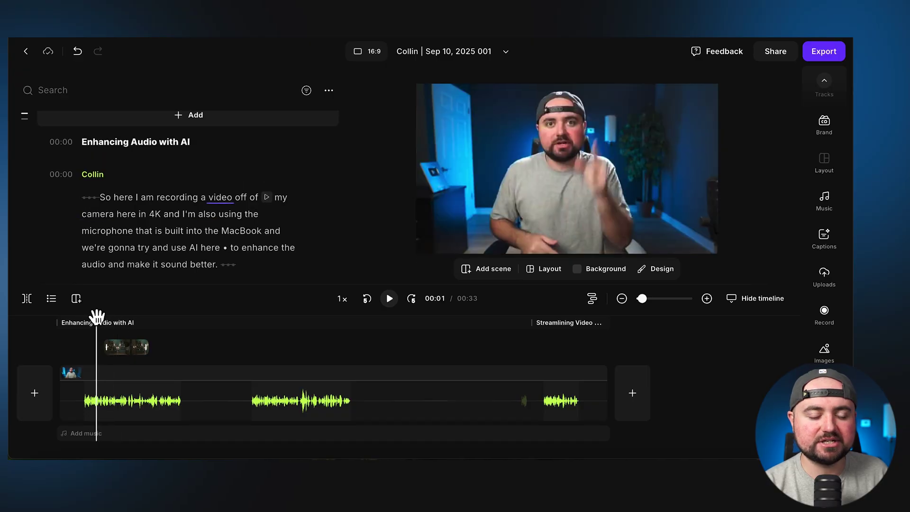
# Step: Add a Title overlay at about 00:17 reading 'TIP 1: Use magic audio'
pyautogui.click(147, 346)
pyautogui.click(272, 335)
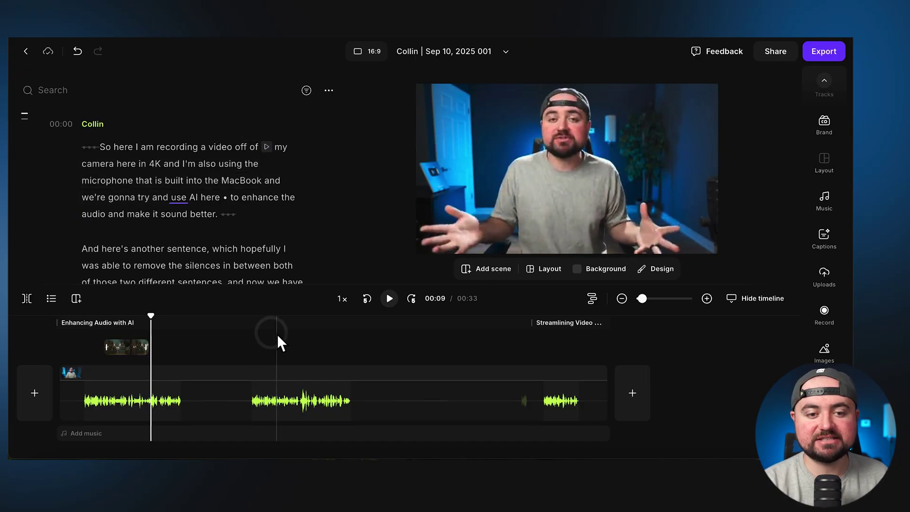
pyautogui.click(274, 325)
pyautogui.click(824, 389)
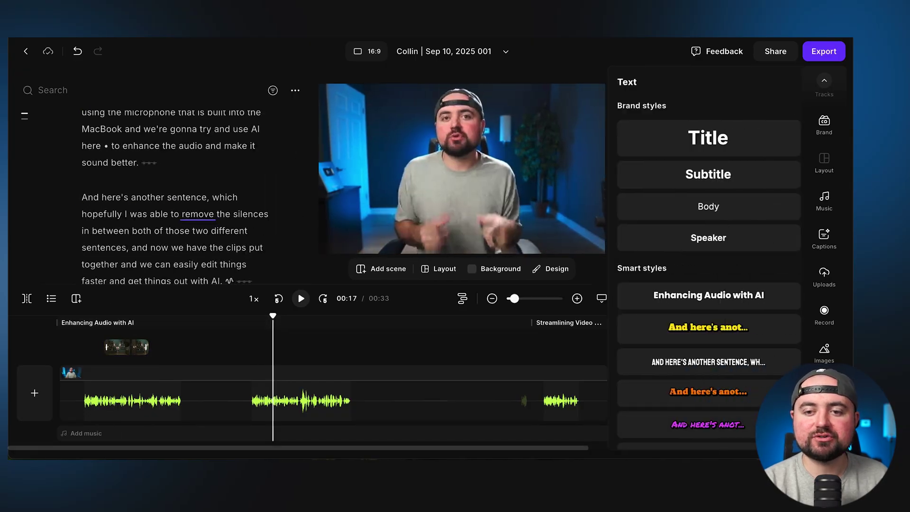
pyautogui.click(678, 151)
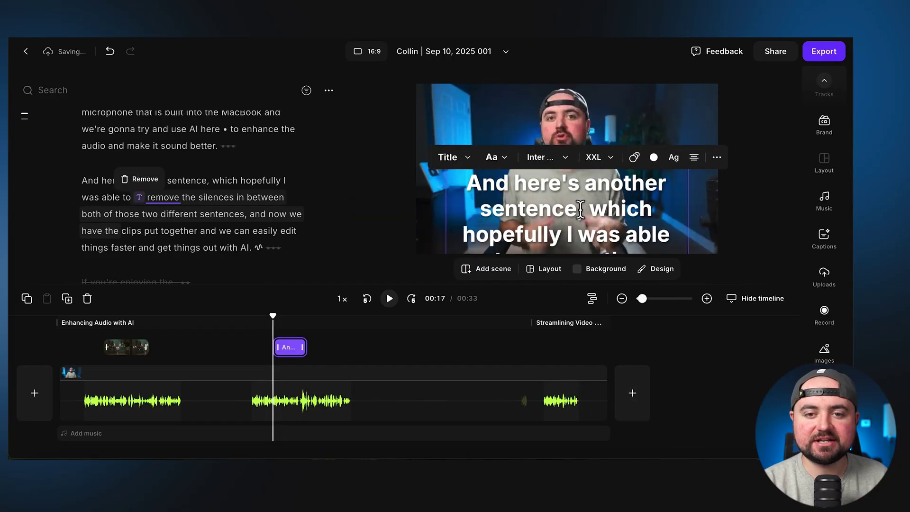
pyautogui.click(602, 222)
pyautogui.hotkey('ctrl', 'a')
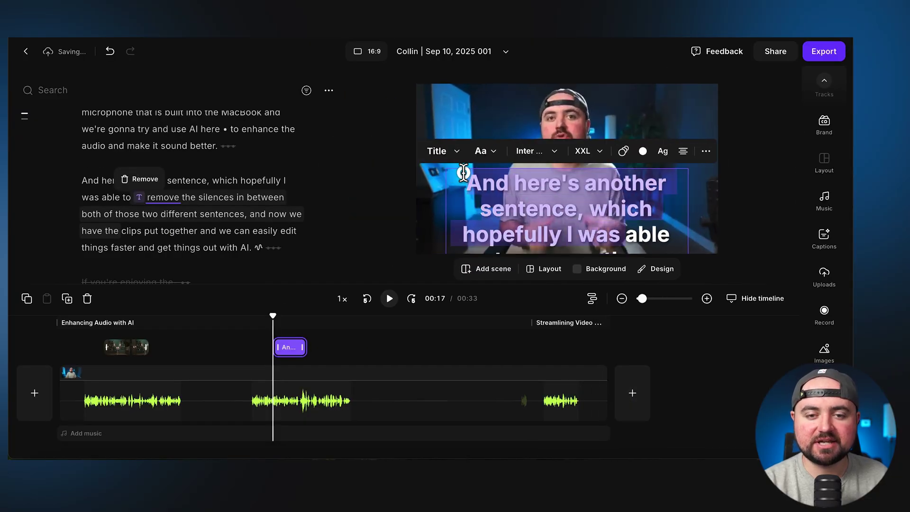
pyautogui.press('BackSpace')
pyautogui.write('TIP 1')
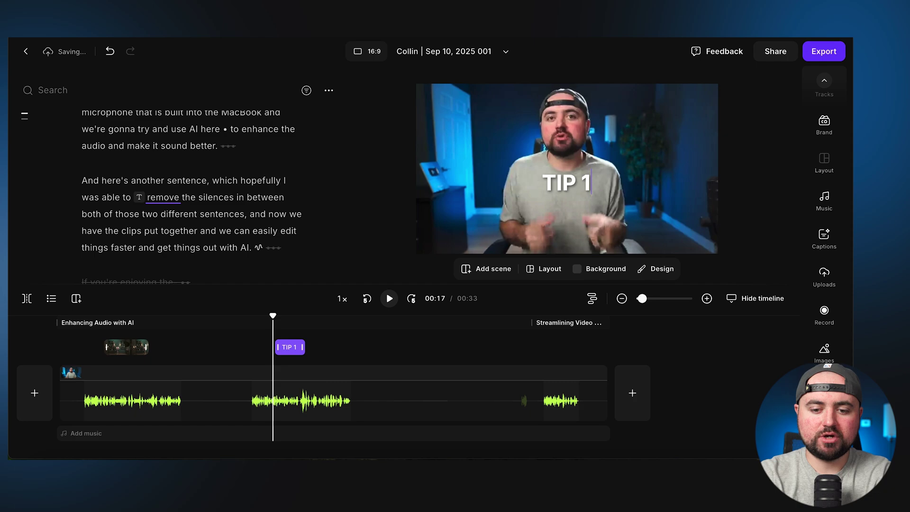
pyautogui.write(': Use magic audio')
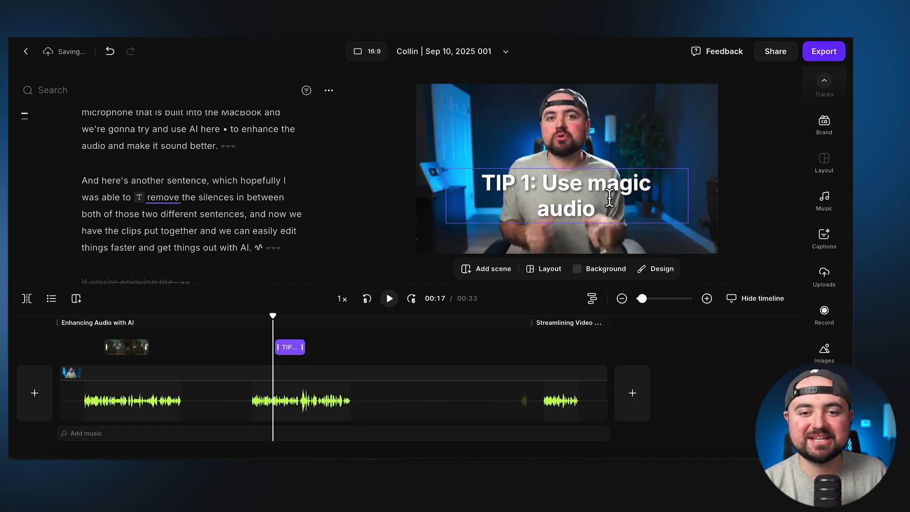
# Step: Set the title to size L, move it to the frame bottom, and fade it in and out
pyautogui.click(289, 348)
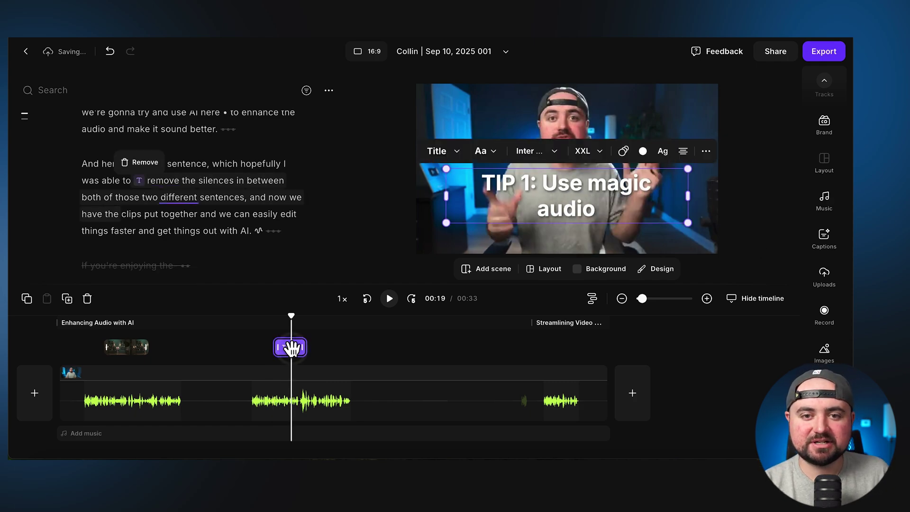
pyautogui.click(587, 151)
pyautogui.click(582, 145)
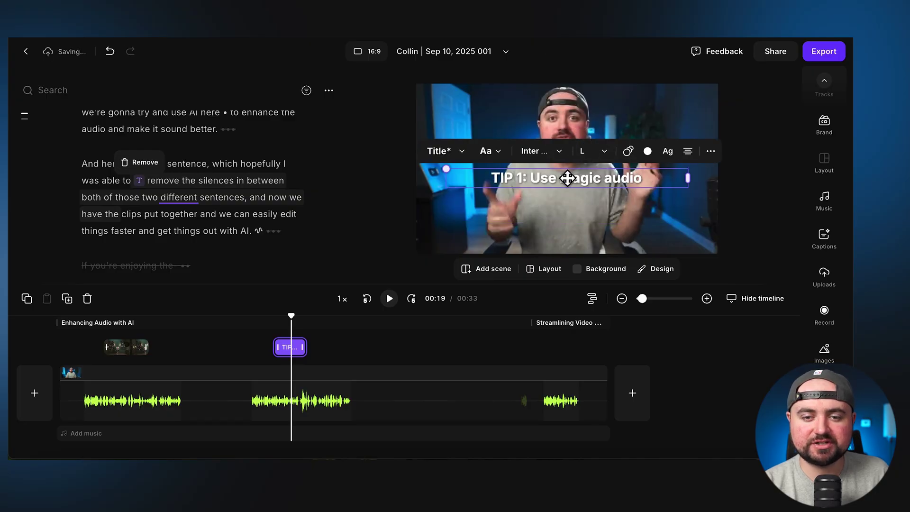
pyautogui.moveTo(569, 179); pyautogui.dragTo(567, 236)
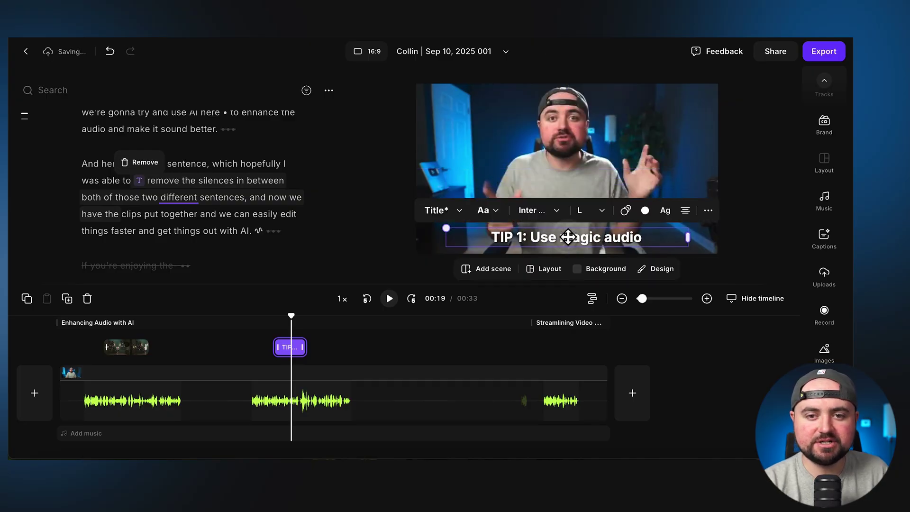
pyautogui.click(624, 211)
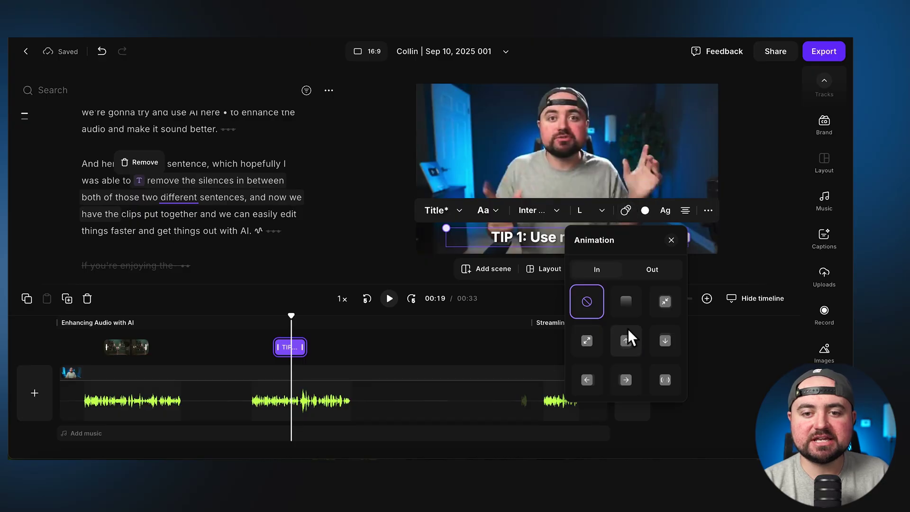
pyautogui.click(630, 306)
pyautogui.click(653, 270)
pyautogui.click(626, 301)
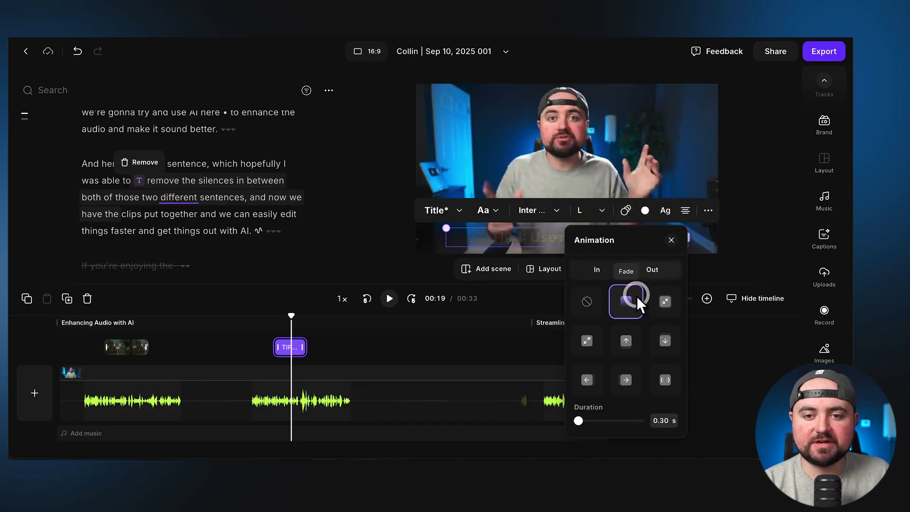
pyautogui.click(317, 326)
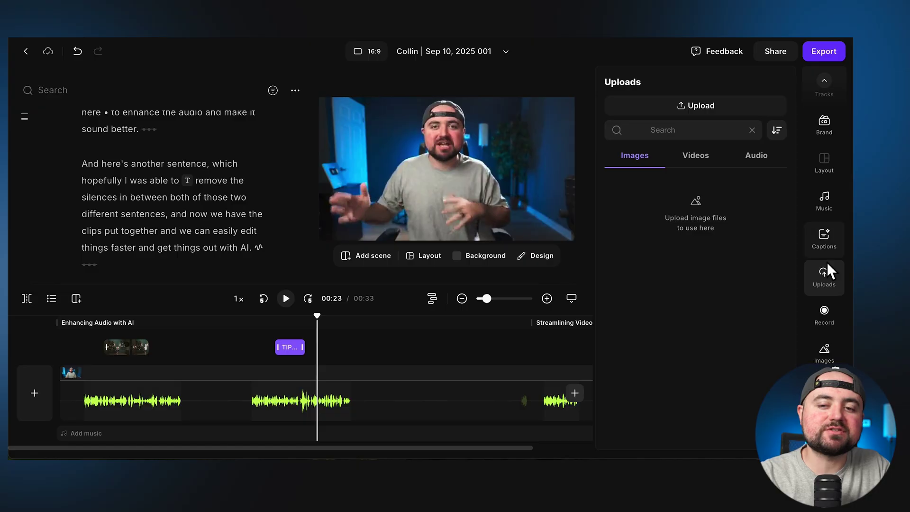
# Step: Close the Uploads panel, restoring the full editor with the 00:33 edit and TIP title
pyautogui.click(824, 276)
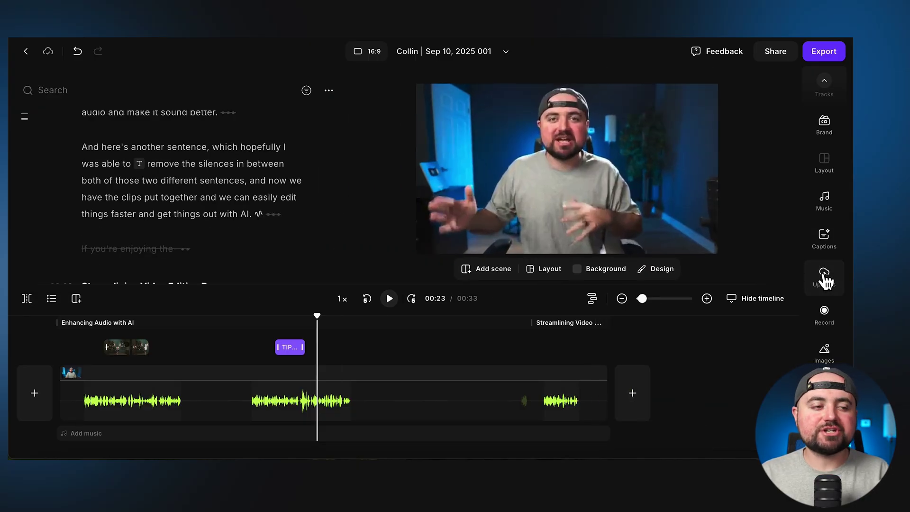